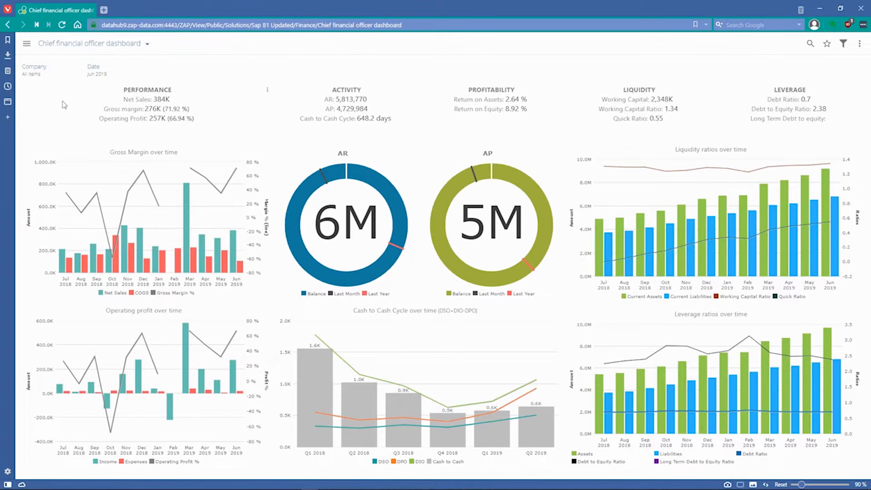
Check the Company filter choices and set the dashboard's date filter to May 2019
{"action": "left_click", "coordinate": [31, 69]}
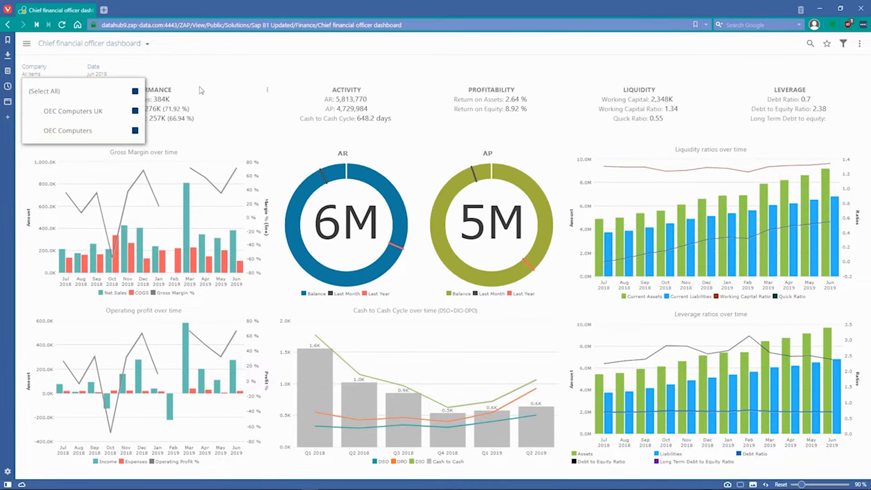
{"action": "left_click", "coordinate": [241, 80]}
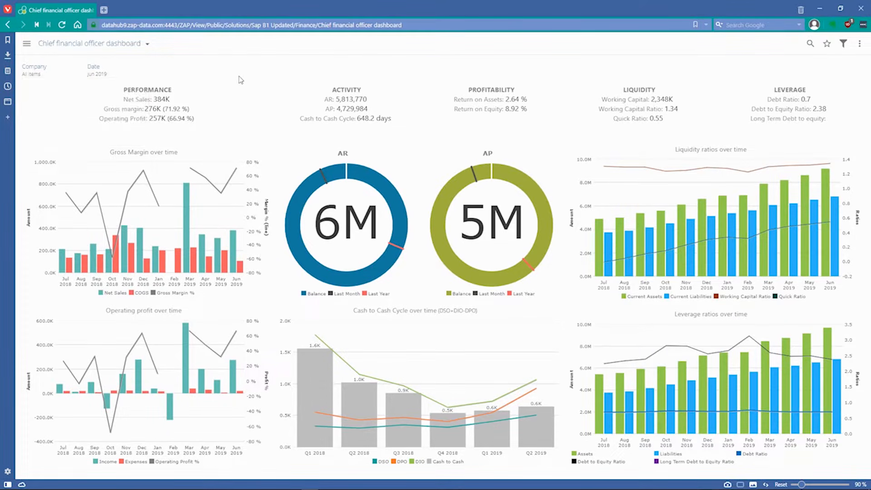
{"action": "left_click", "coordinate": [97, 75]}
{"action": "scroll", "coordinate": [154, 191], "scroll_direction": "down", "scroll_amount": 10}
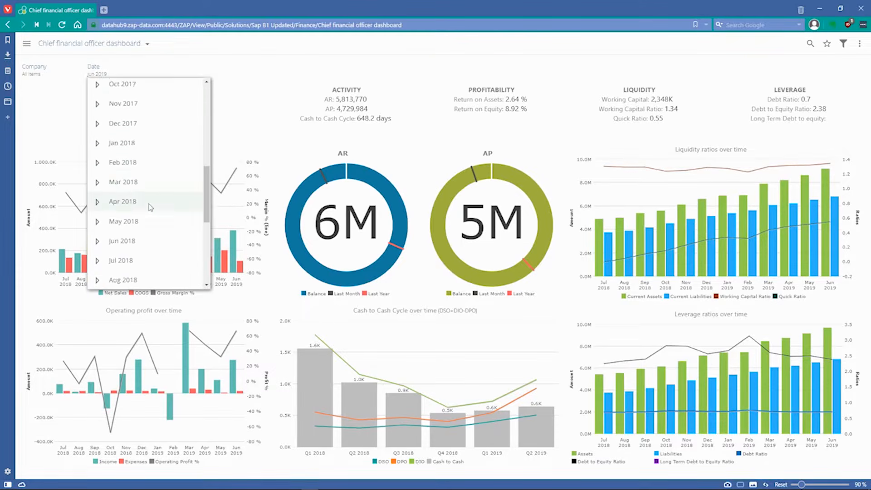
{"action": "left_click", "coordinate": [132, 237]}
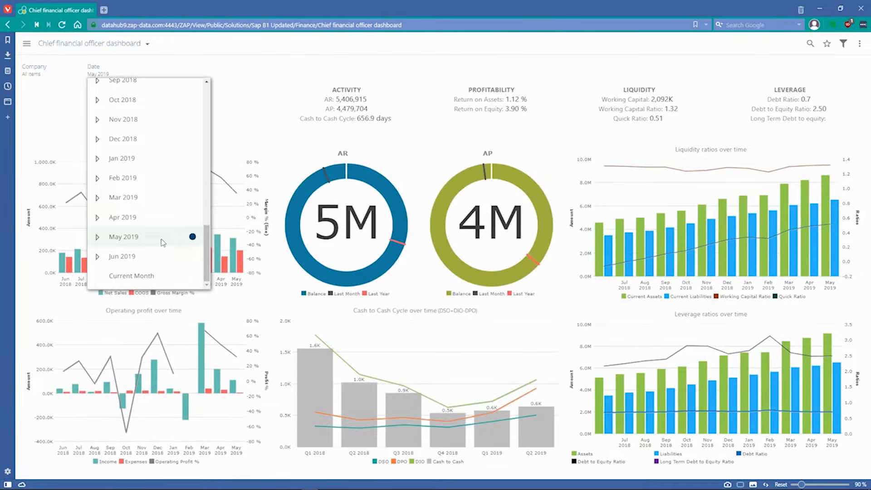
{"action": "left_click", "coordinate": [286, 126]}
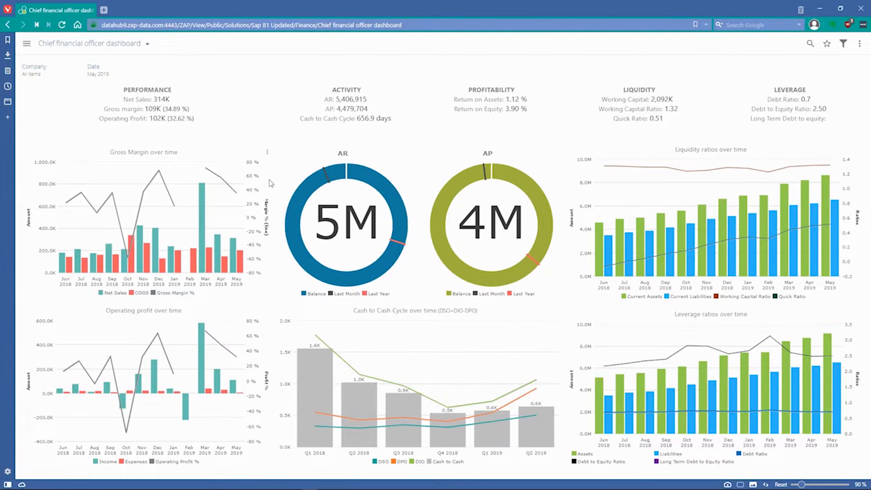
Set the dashboard's date filter to Jun 2019
{"action": "left_click", "coordinate": [95, 73]}
{"action": "scroll", "coordinate": [186, 187], "scroll_direction": "down", "scroll_amount": 5}
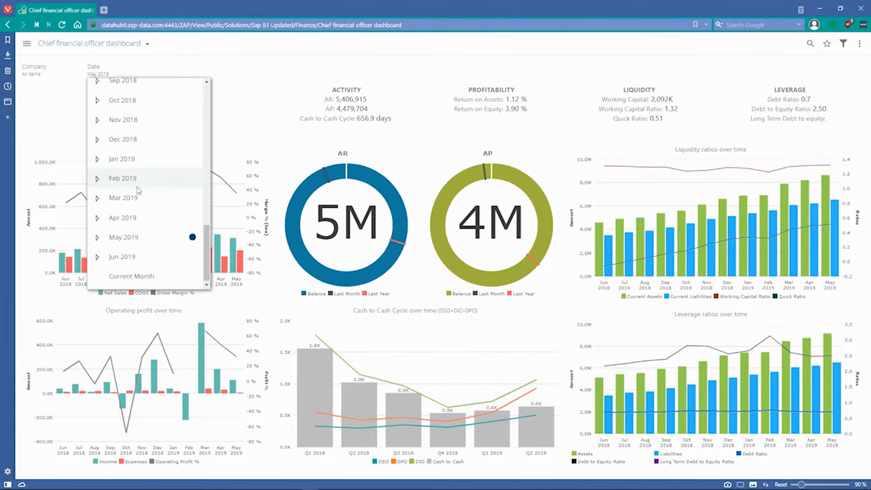
{"action": "left_click", "coordinate": [201, 274]}
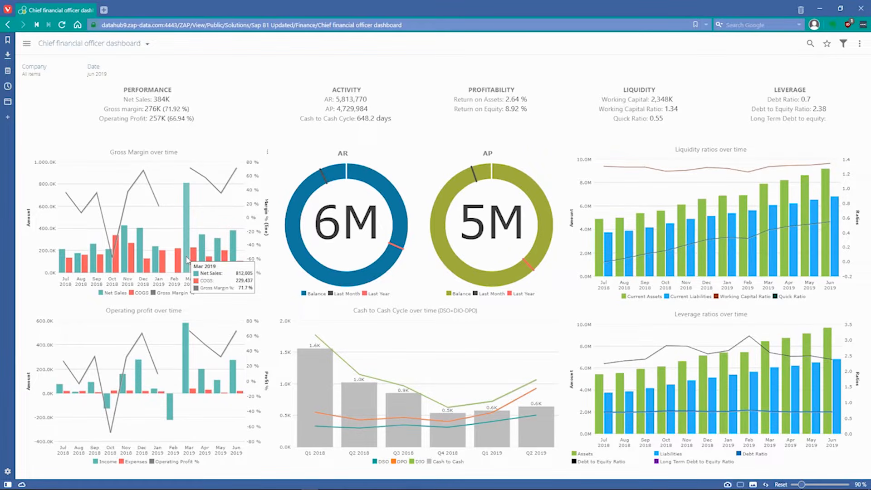
Open the Income statement dashboard with filters applied from the Gross Margin over time chart
{"action": "mouse_move", "coordinate": [368, 277]}
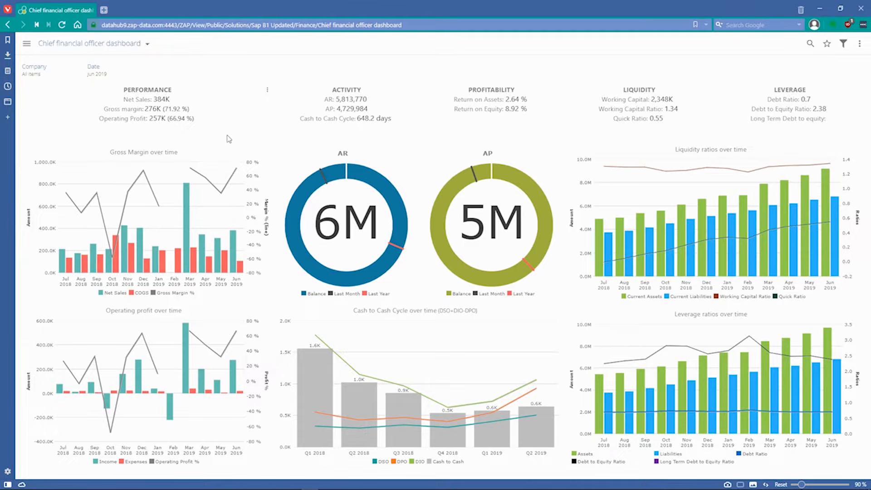
{"action": "right_click", "coordinate": [168, 218]}
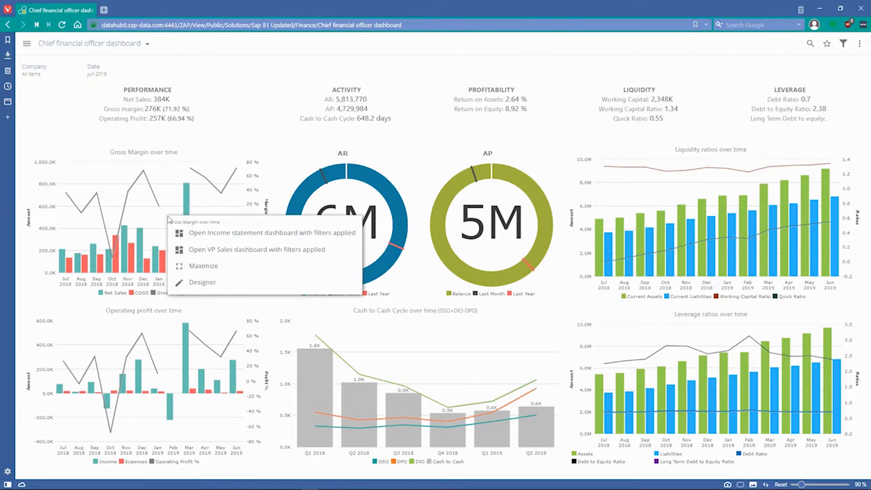
{"action": "left_click", "coordinate": [197, 233]}
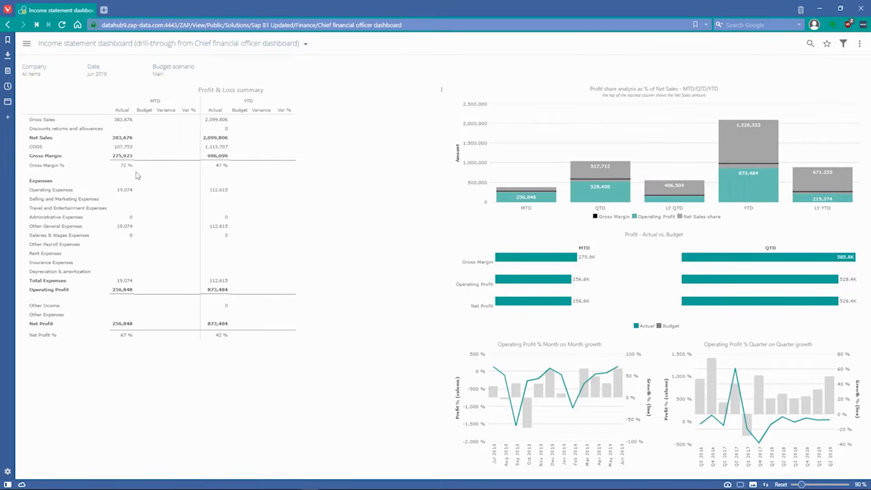
Drill through the month-to-date actual COGS amount in the Profit & Loss summary to its transactions
{"action": "left_click", "coordinate": [124, 147]}
{"action": "left_click", "coordinate": [126, 191]}
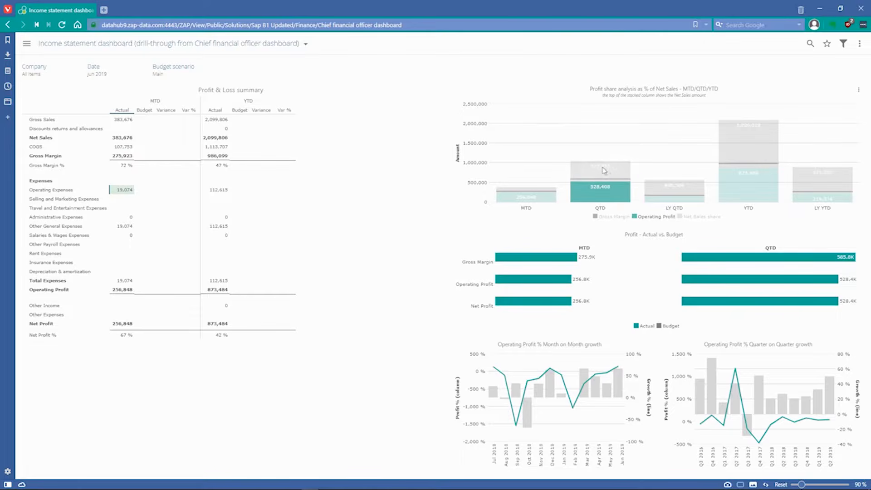
{"action": "left_click", "coordinate": [124, 147]}
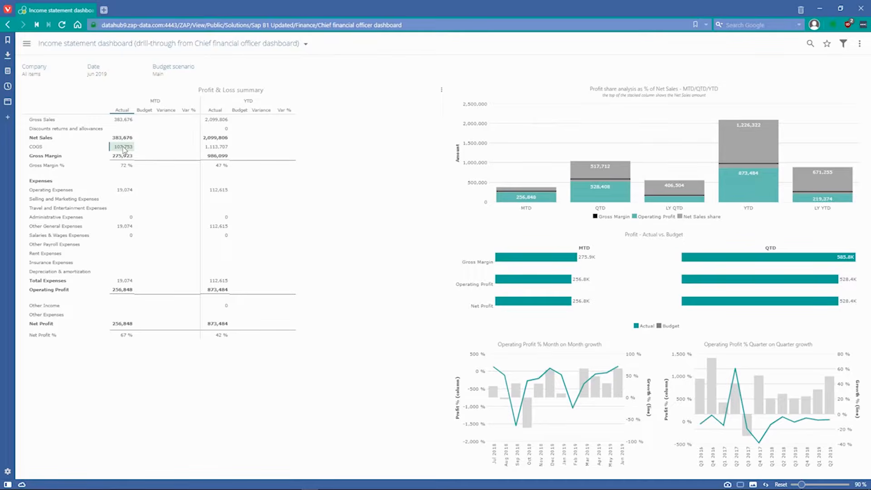
{"action": "double_click", "coordinate": [124, 148]}
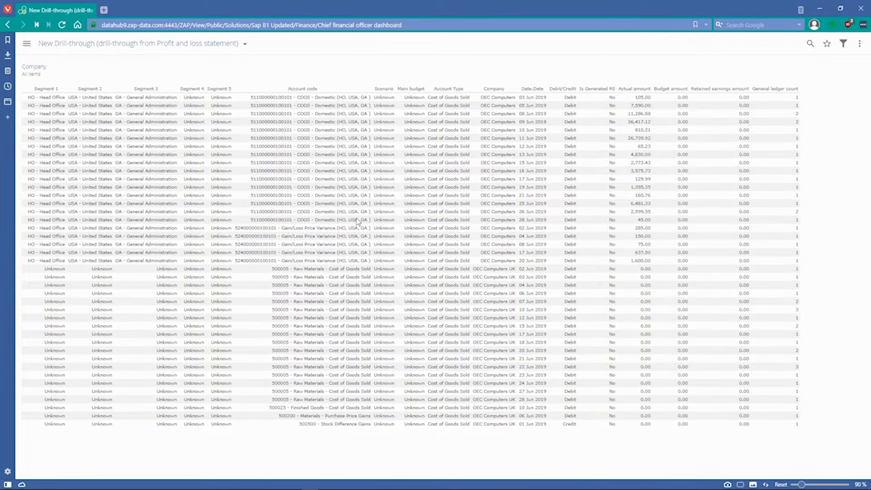
Examine the download formats and the Company filter choices available for the COGS drill-through
{"action": "left_click", "coordinate": [859, 44]}
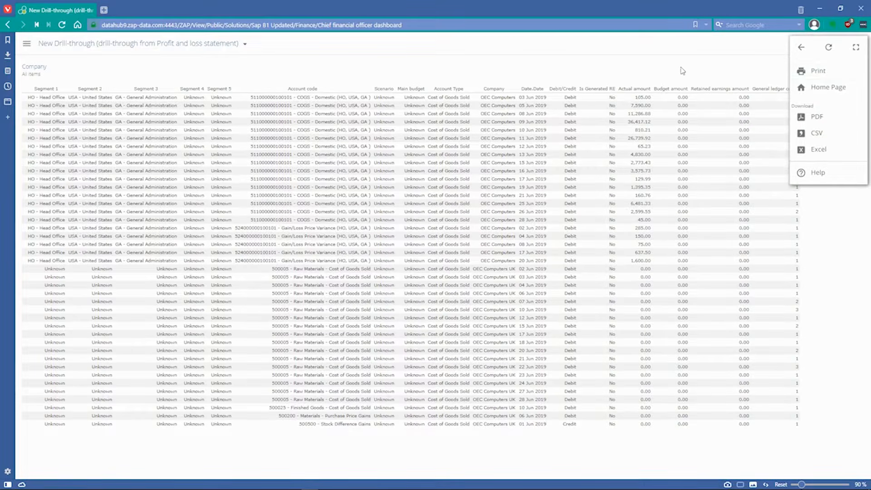
{"action": "left_click", "coordinate": [125, 70]}
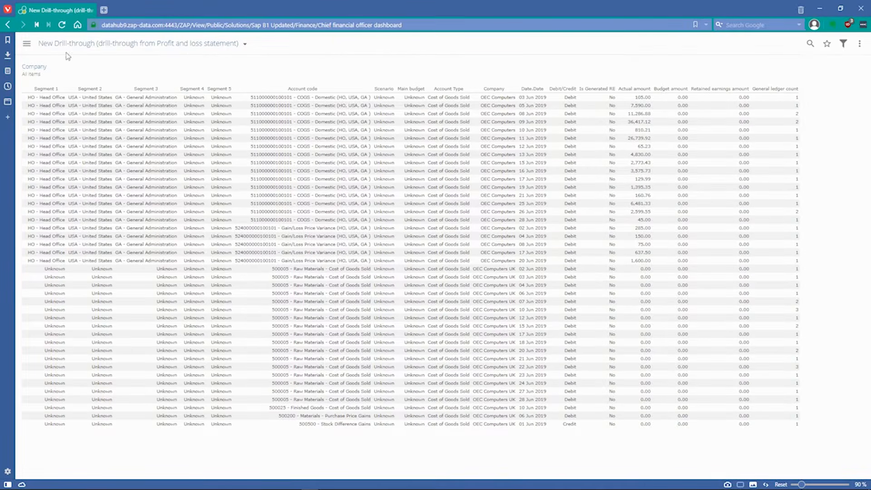
{"action": "left_click", "coordinate": [36, 71]}
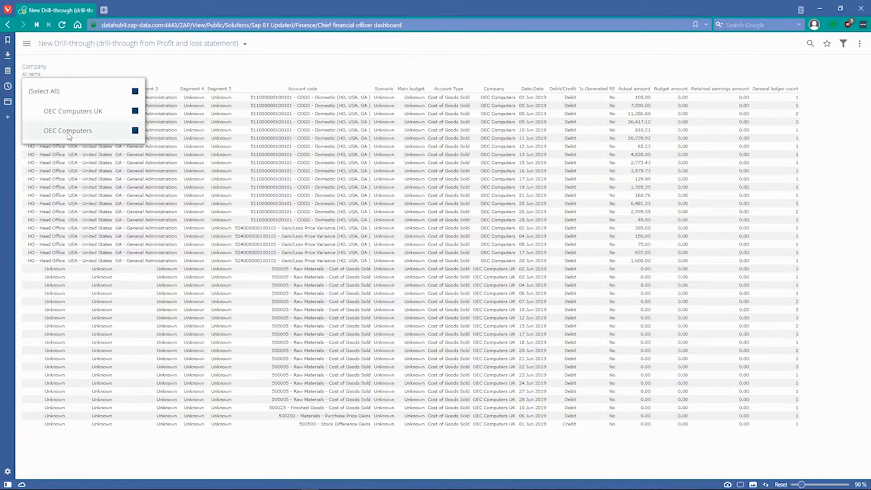
{"action": "left_click", "coordinate": [105, 67]}
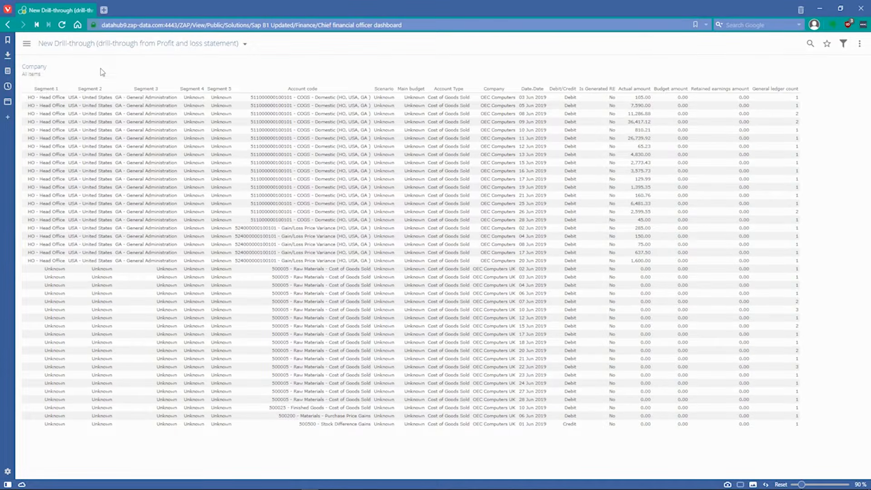
Return to the Chief financial officer dashboard and open the VP Sales dashboard with filters applied from the Gross Margin over time chart
{"action": "left_click", "coordinate": [8, 25]}
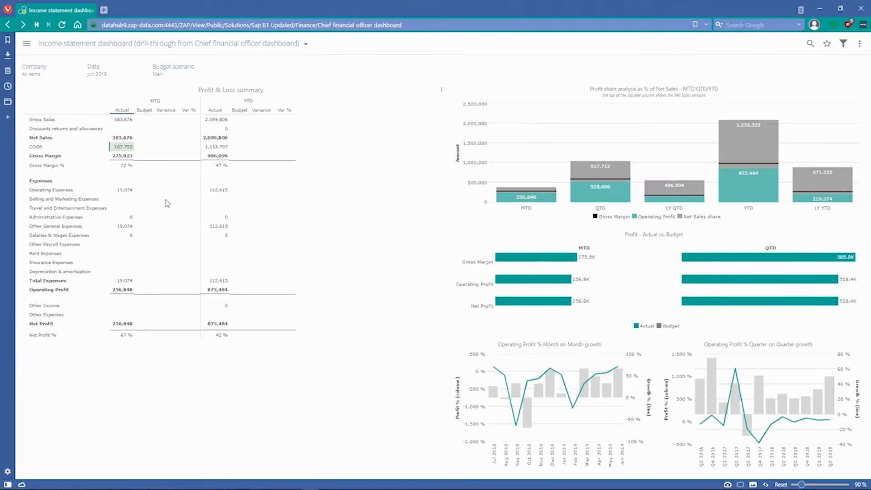
{"action": "left_click", "coordinate": [7, 26]}
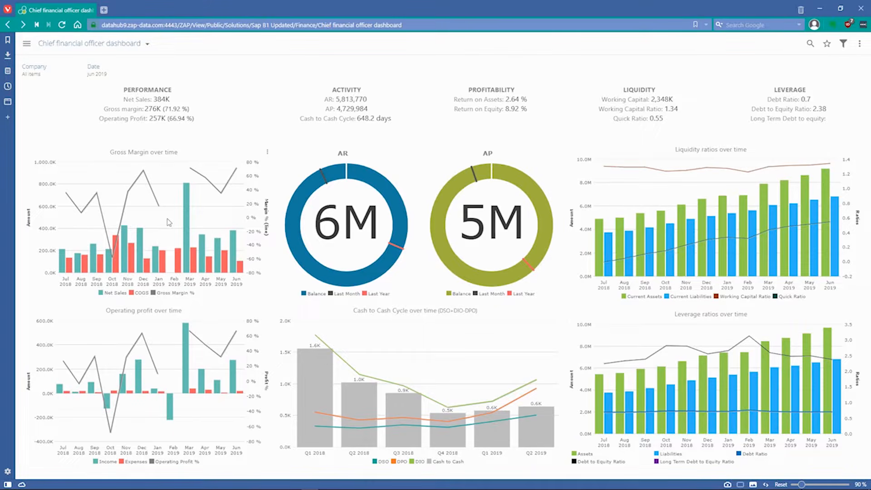
{"action": "right_click", "coordinate": [211, 222]}
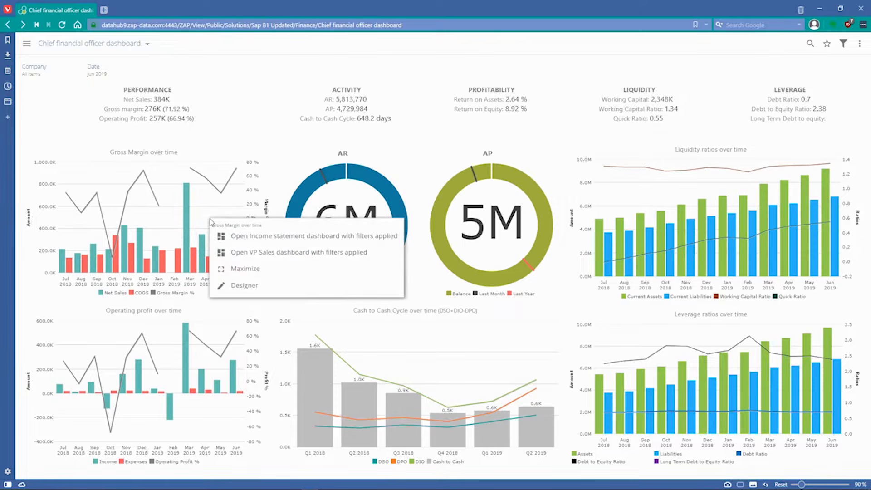
{"action": "left_click", "coordinate": [260, 256]}
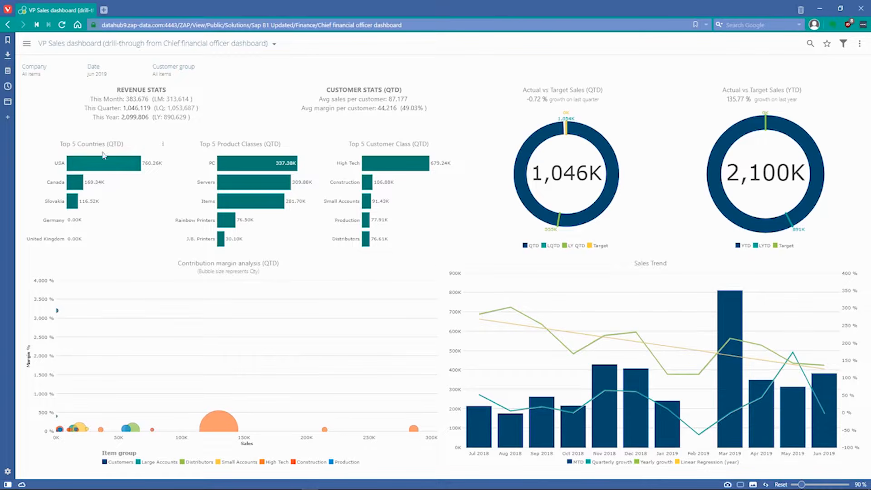
Back on the Chief financial officer dashboard, drill the Liquidity ratios chart's Aug 2018 Current Assets down to days and back up
{"action": "left_click", "coordinate": [8, 25]}
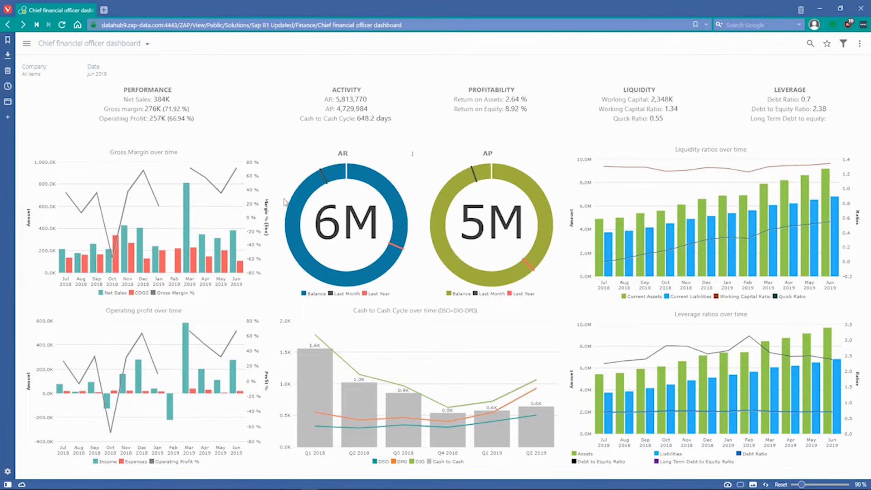
{"action": "left_click", "coordinate": [620, 255]}
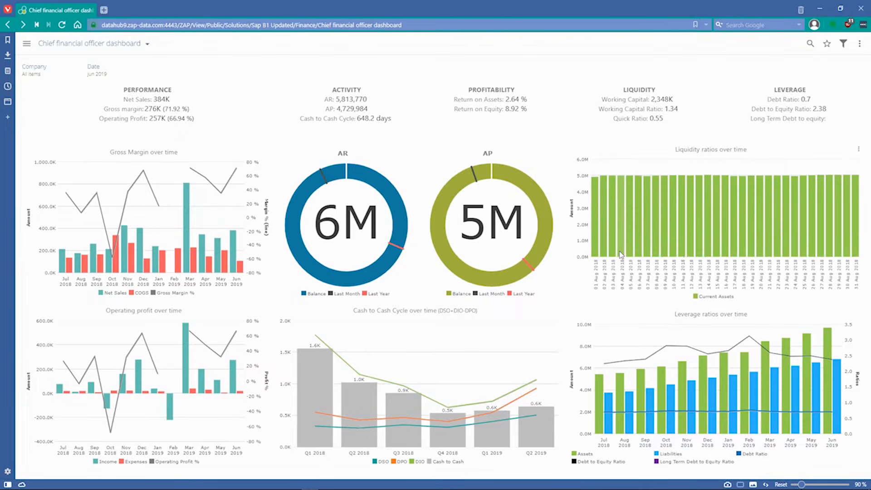
{"action": "right_click", "coordinate": [620, 254]}
{"action": "left_click", "coordinate": [628, 255]}
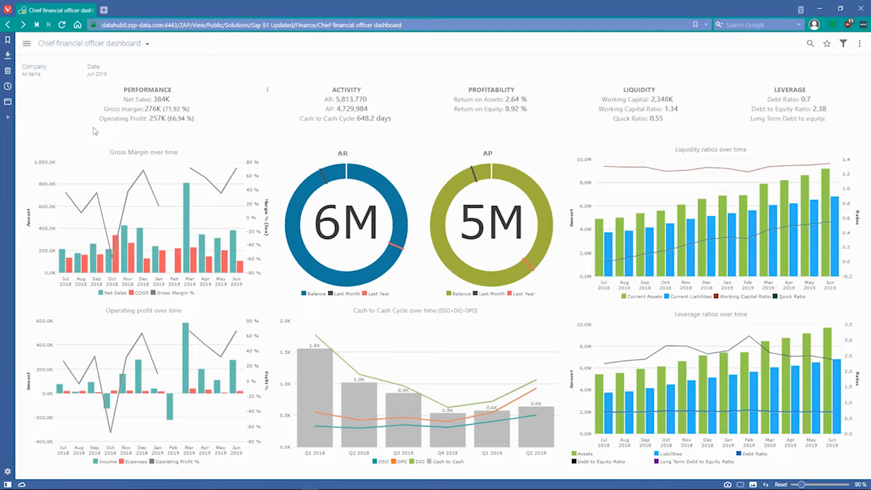
Switch to the Designer and create an analysis report connected to the SAPB1 Updated cube on the Global Presales Server
{"action": "left_click", "coordinate": [26, 43]}
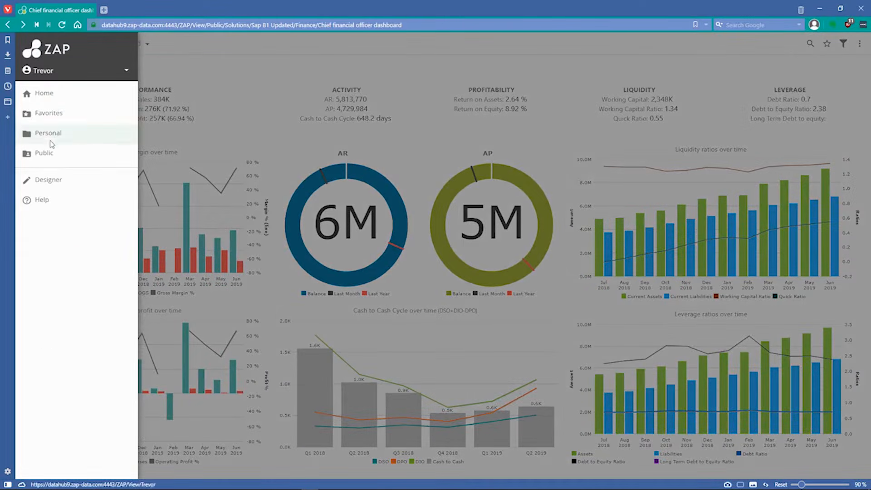
{"action": "left_click", "coordinate": [48, 181]}
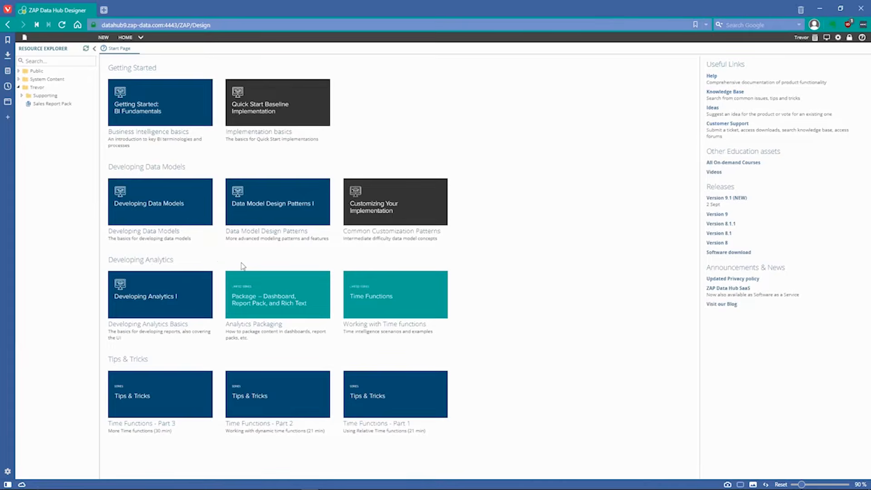
{"action": "left_click", "coordinate": [103, 38]}
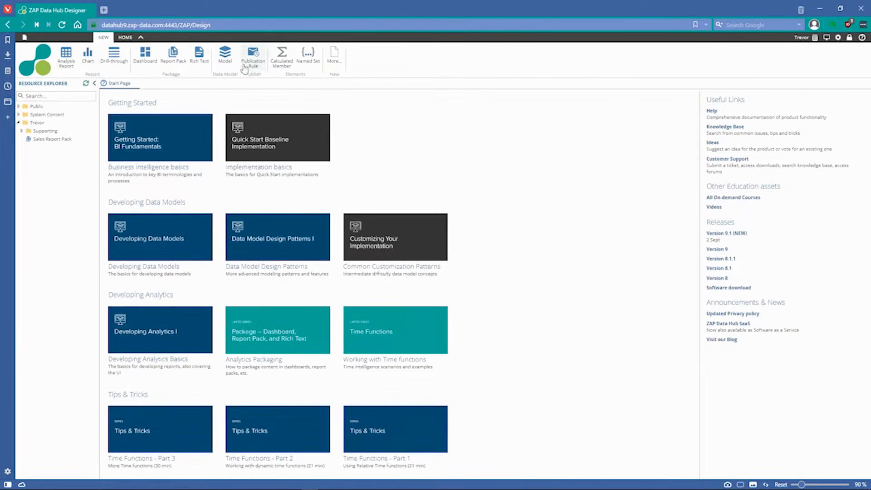
{"action": "left_click", "coordinate": [67, 63]}
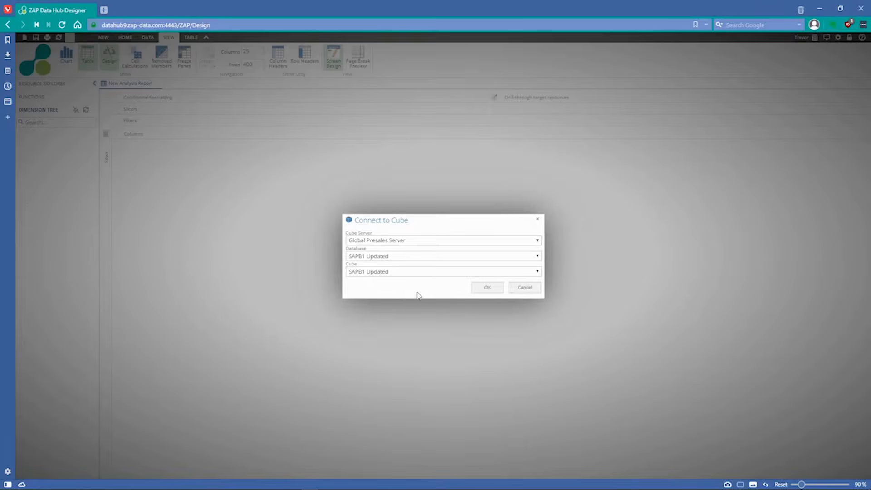
{"action": "left_click", "coordinate": [489, 288]}
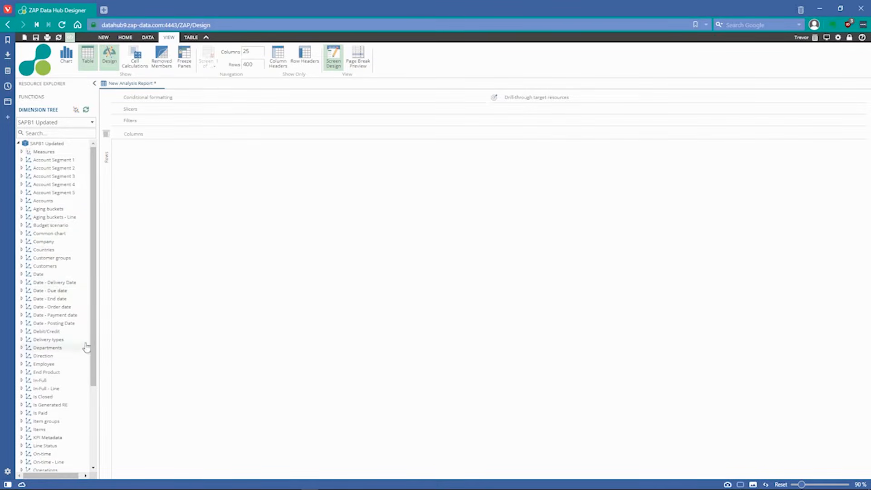
Add the Amount measure from Sales order lines to the report's columns
{"action": "left_click_drag", "start_coordinate": [92, 267], "coordinate": [95, 208]}
{"action": "left_click", "coordinate": [21, 152]}
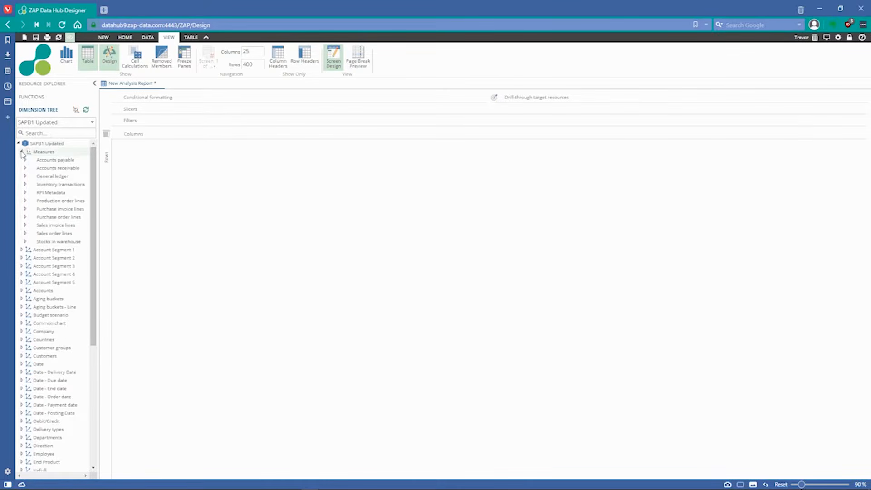
{"action": "left_click", "coordinate": [25, 233]}
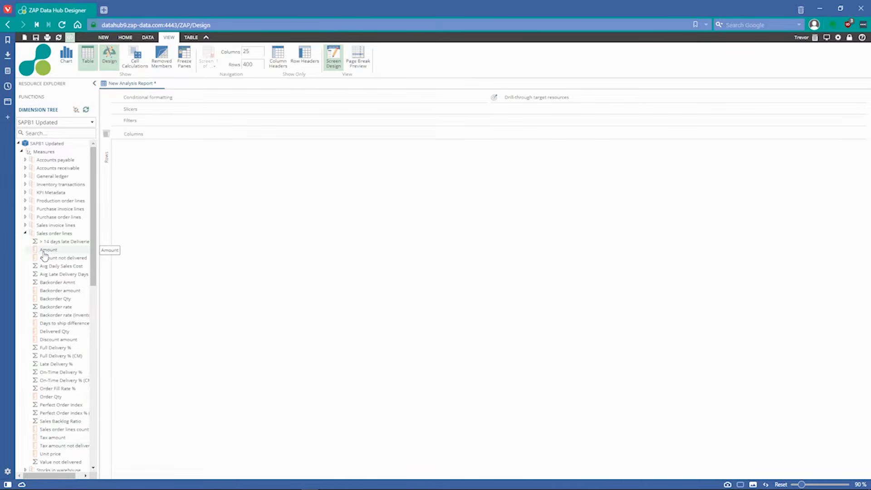
{"action": "left_click_drag", "start_coordinate": [44, 255], "coordinate": [159, 139]}
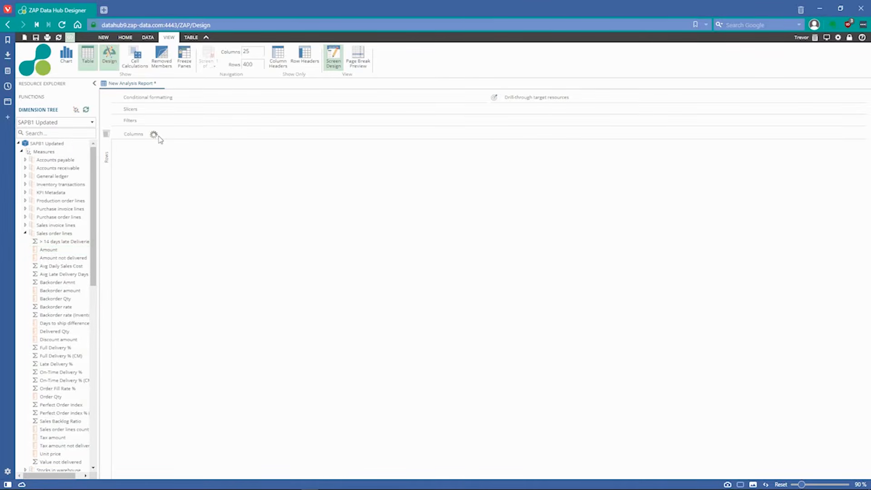
Add Current Month from the Date.Calendar YQMD hierarchy's Relative Time, Current Period folder to the report's rows
{"action": "left_click", "coordinate": [22, 152]}
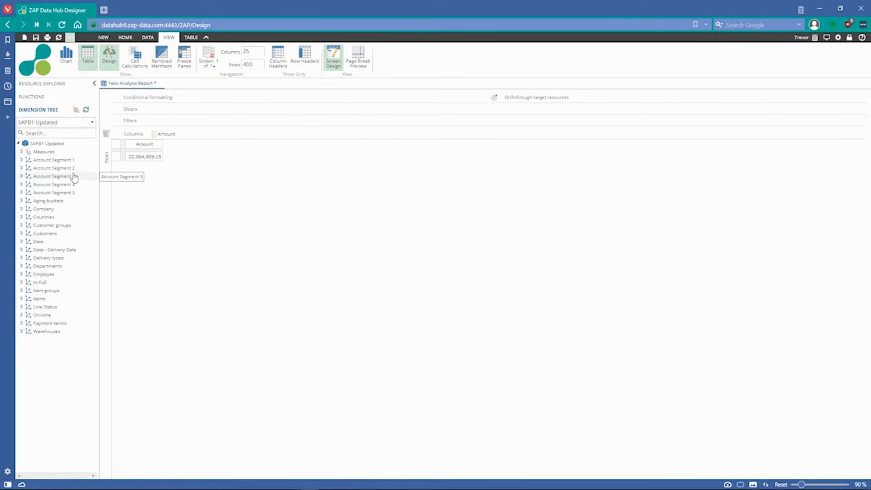
{"action": "left_click", "coordinate": [21, 242]}
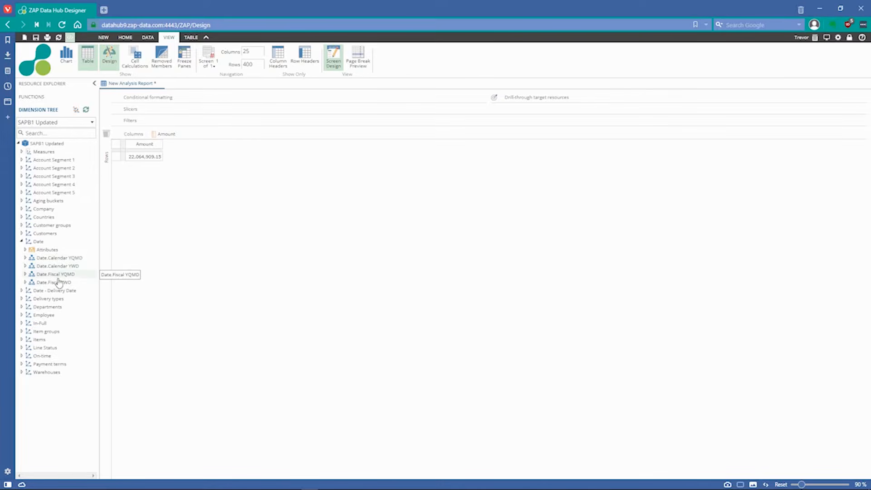
{"action": "left_click", "coordinate": [26, 258]}
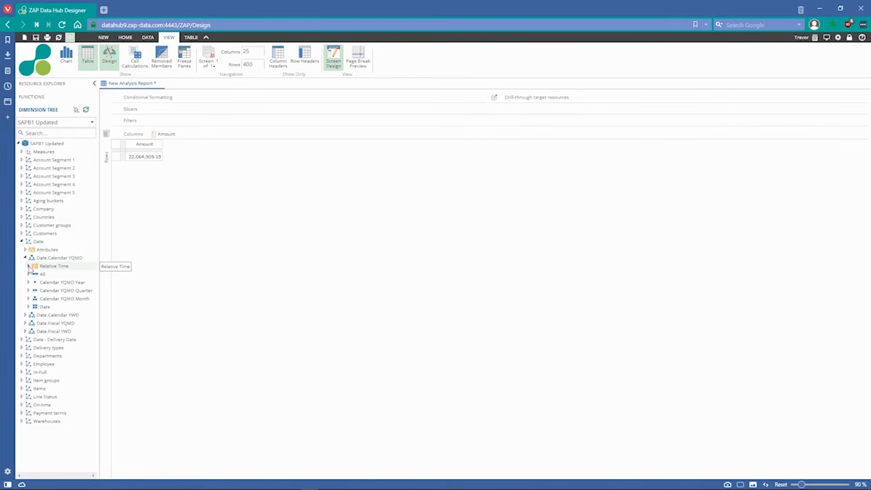
{"action": "left_click", "coordinate": [28, 266]}
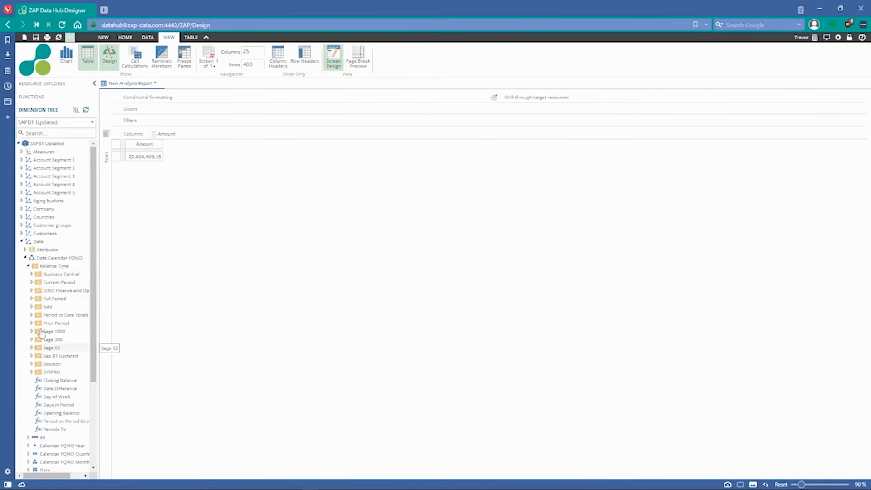
{"action": "left_click", "coordinate": [31, 282]}
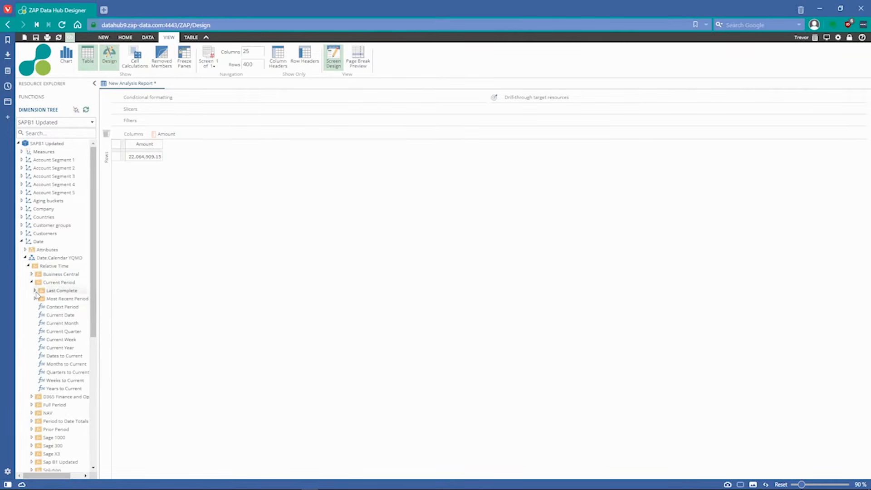
{"action": "left_click_drag", "start_coordinate": [63, 325], "coordinate": [110, 262]}
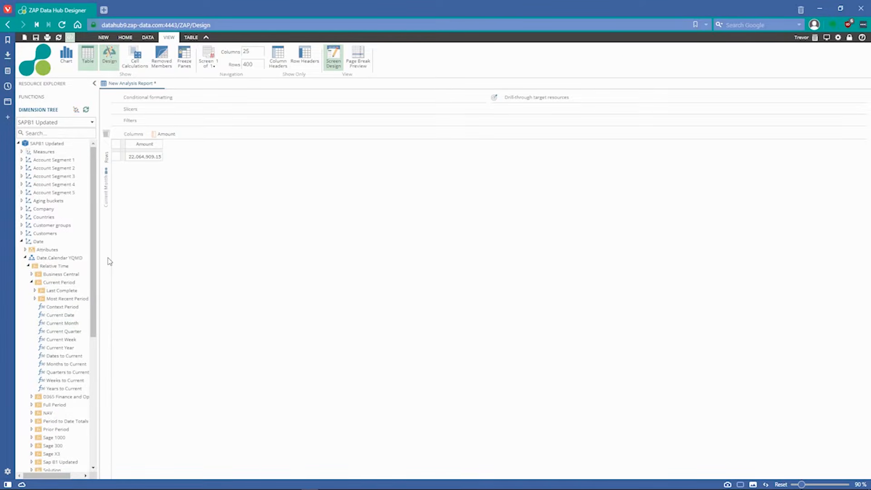
{"action": "left_click", "coordinate": [25, 257]}
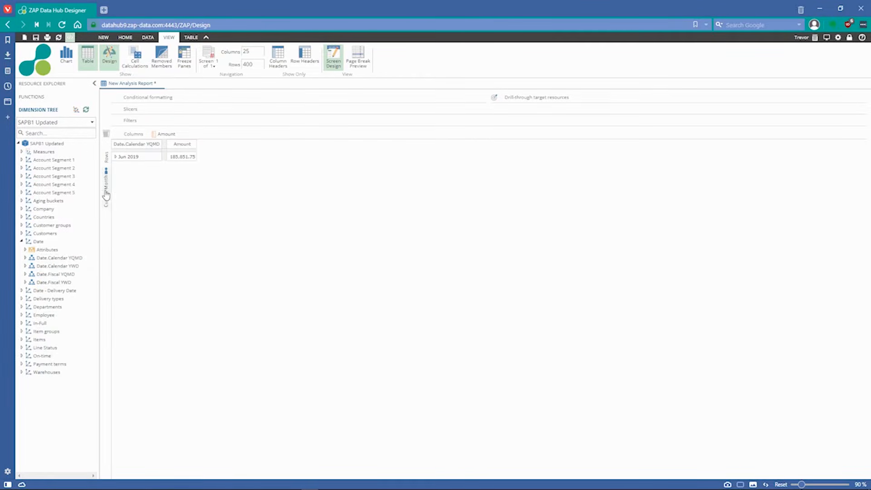
Apply the Periods To time calculation to the Current Month rows with a count of 6
{"action": "mouse_move", "coordinate": [106, 195]}
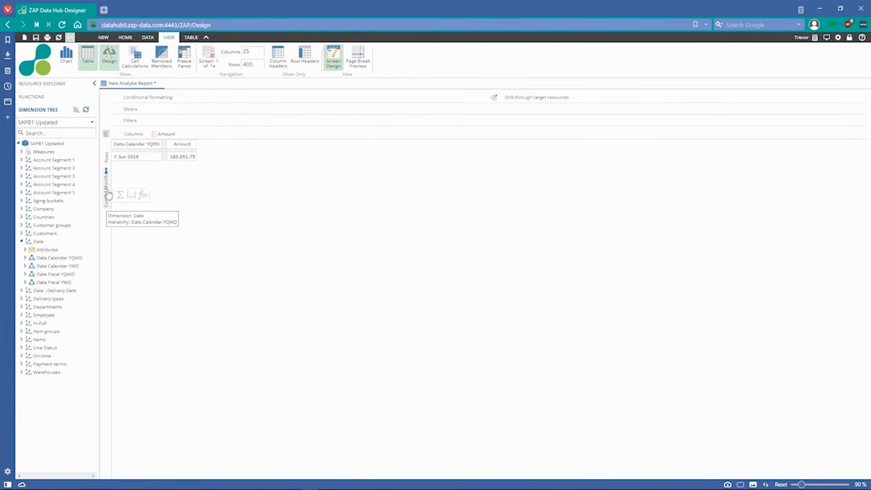
{"action": "right_click", "coordinate": [107, 194]}
{"action": "mouse_move", "coordinate": [172, 299]}
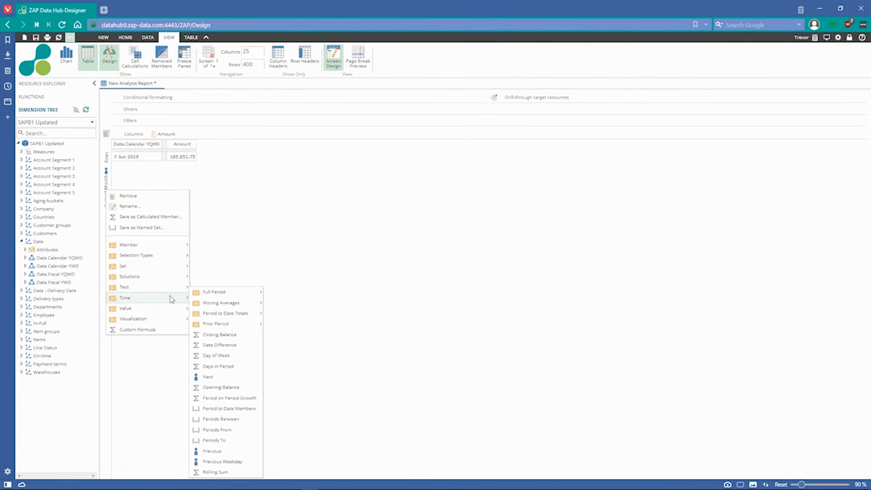
{"action": "left_click", "coordinate": [232, 441]}
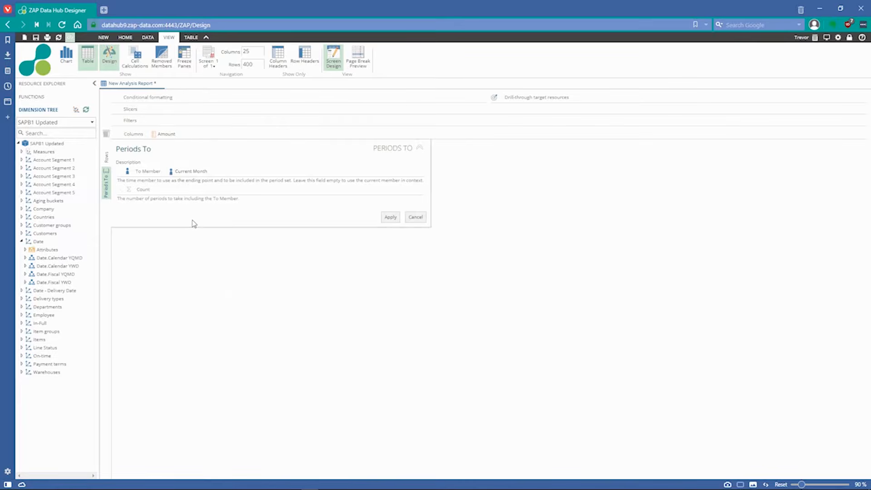
{"action": "left_click", "coordinate": [182, 191]}
{"action": "type", "text": "6"}
{"action": "left_click", "coordinate": [391, 218]}
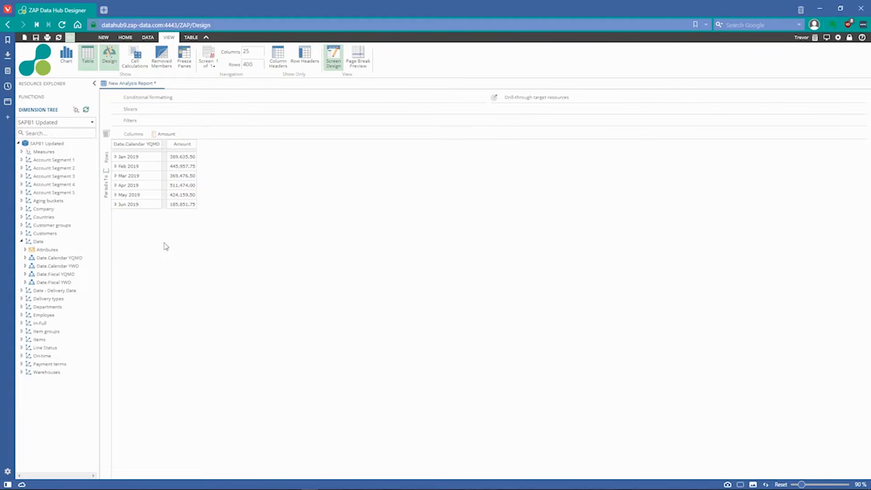
Add a Last Year, Month to Date Total (LY MTD) calculation based on Amount to the report's columns
{"action": "mouse_move", "coordinate": [108, 202]}
{"action": "left_click_drag", "start_coordinate": [167, 136], "coordinate": [183, 136]}
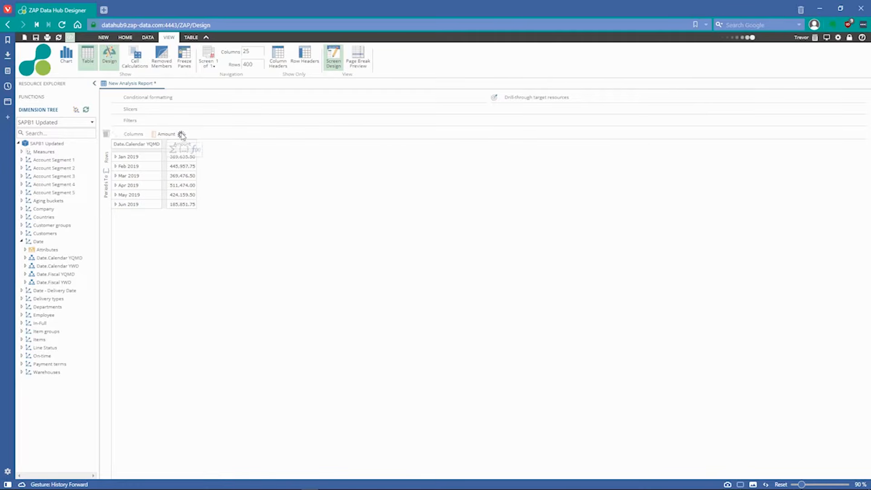
{"action": "left_click", "coordinate": [182, 135]}
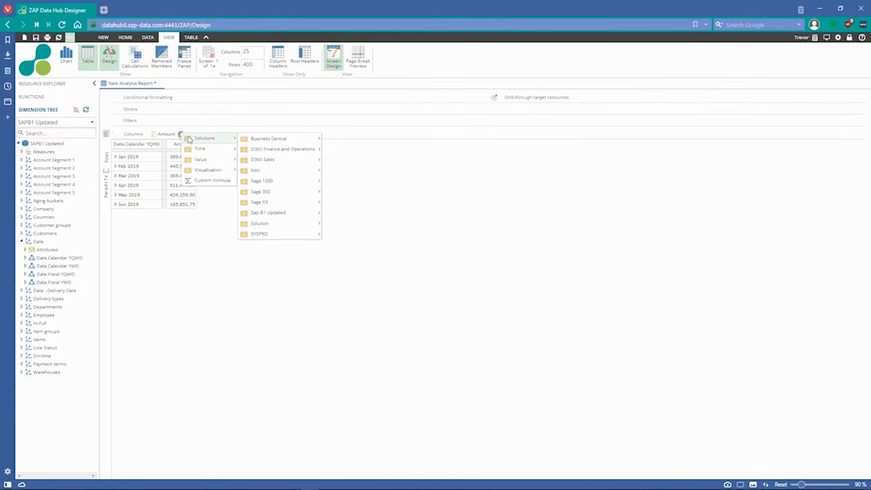
{"action": "mouse_move", "coordinate": [222, 154]}
{"action": "mouse_move", "coordinate": [281, 171]}
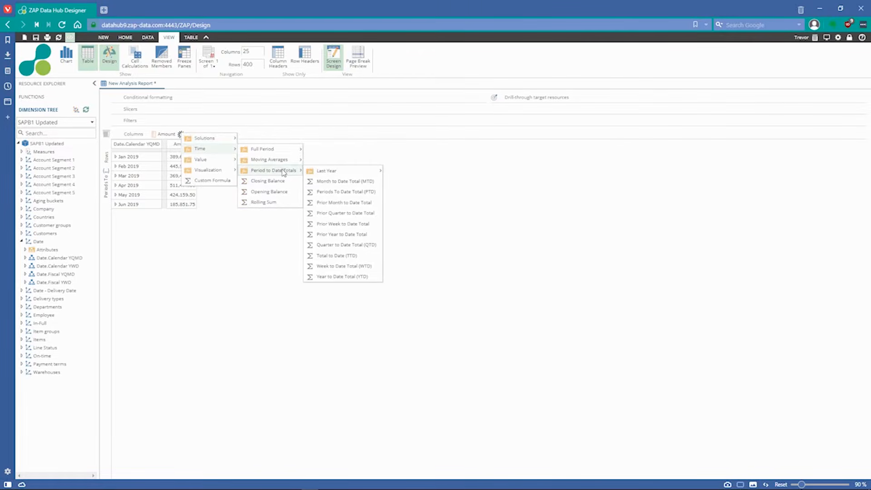
{"action": "mouse_move", "coordinate": [340, 175]}
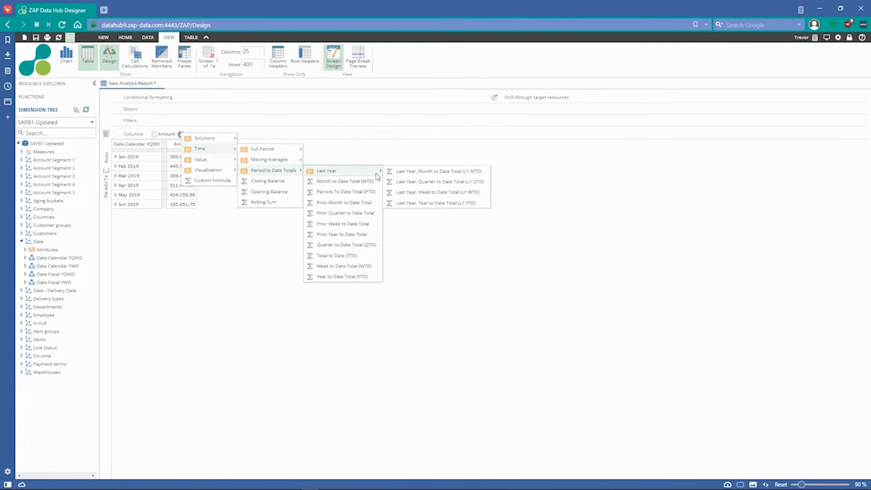
{"action": "left_click", "coordinate": [425, 172]}
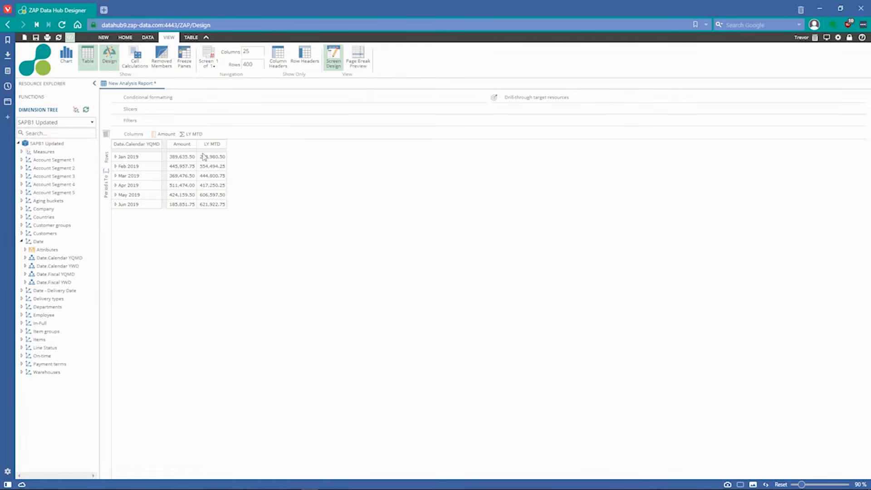
Create a custom formula column based on Amount, name it Variance, and place a subtraction operator after Amount
{"action": "left_click_drag", "start_coordinate": [169, 138], "coordinate": [211, 136]}
{"action": "left_click", "coordinate": [210, 135]}
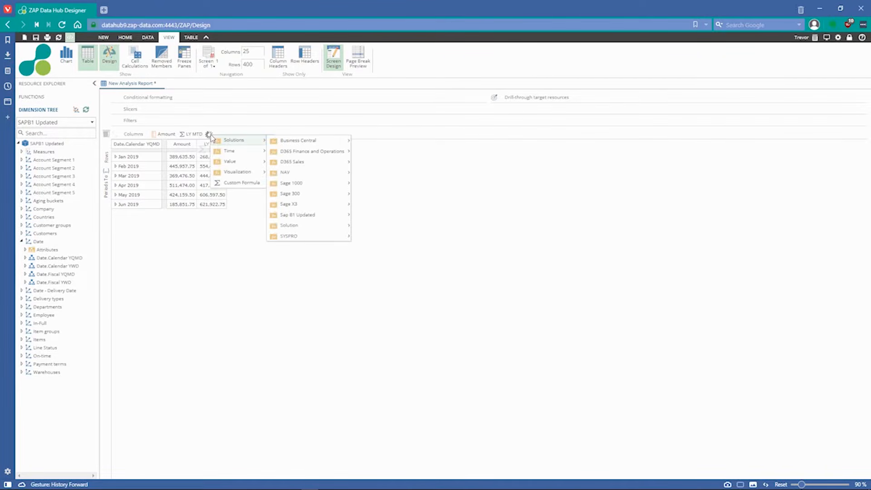
{"action": "left_click", "coordinate": [241, 183]}
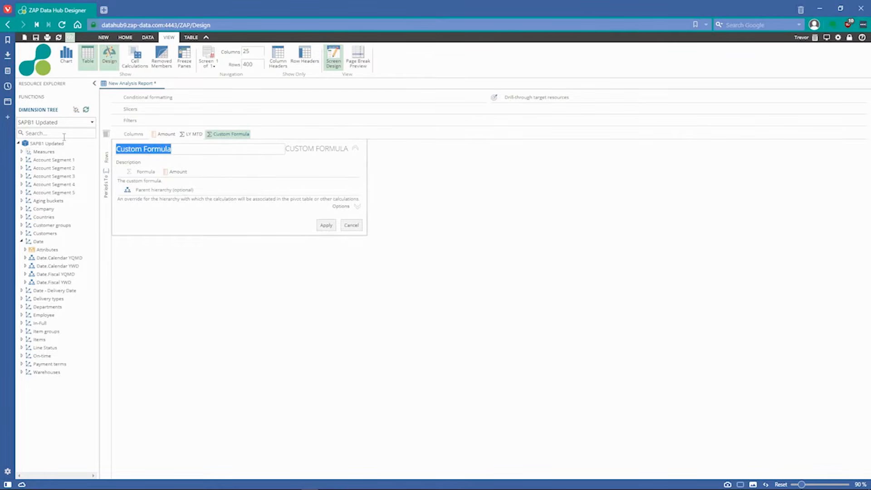
{"action": "mouse_move", "coordinate": [64, 137]}
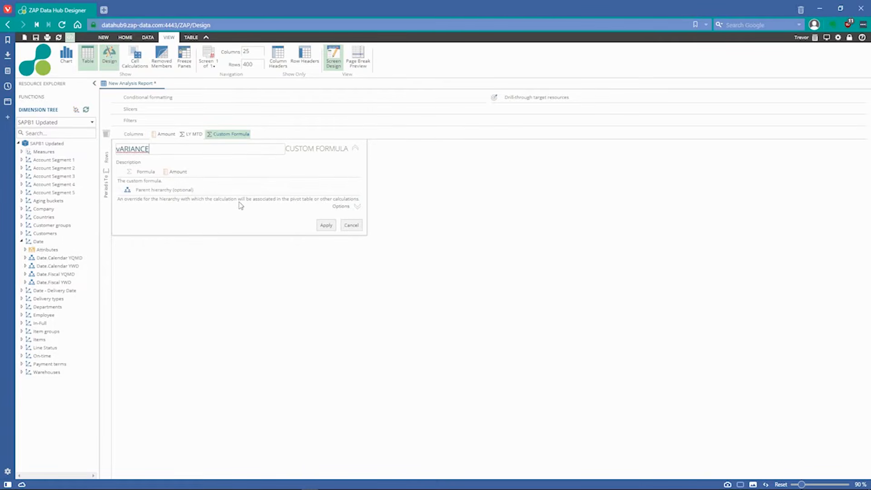
{"action": "left_click_drag", "start_coordinate": [169, 149], "coordinate": [86, 140]}
{"action": "mouse_move", "coordinate": [56, 134]}
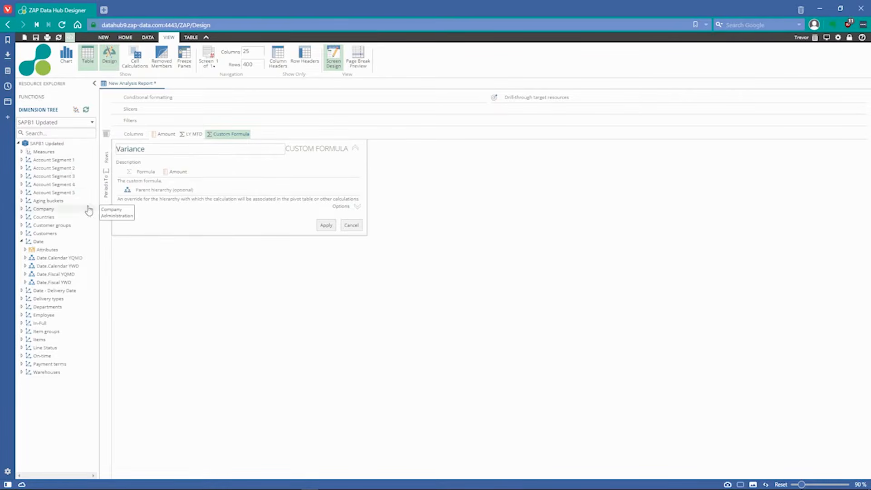
{"action": "left_click", "coordinate": [187, 179]}
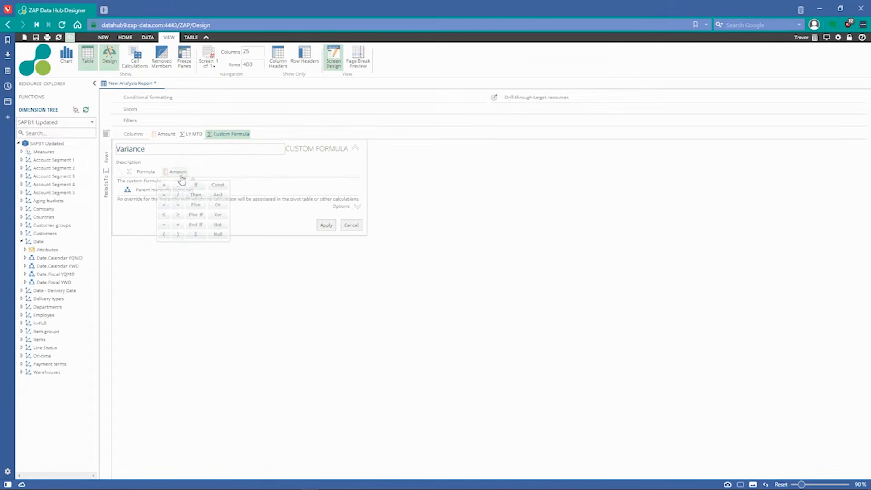
{"action": "left_click", "coordinate": [180, 188]}
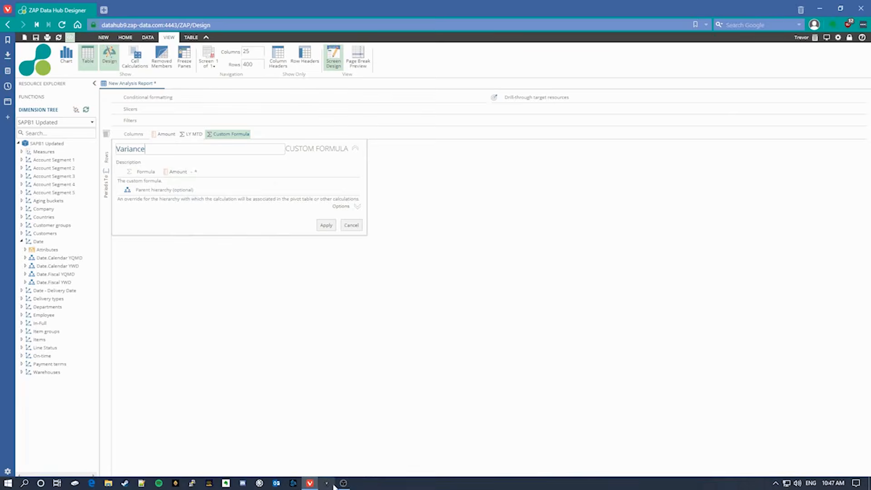
{"action": "left_click", "coordinate": [343, 483]}
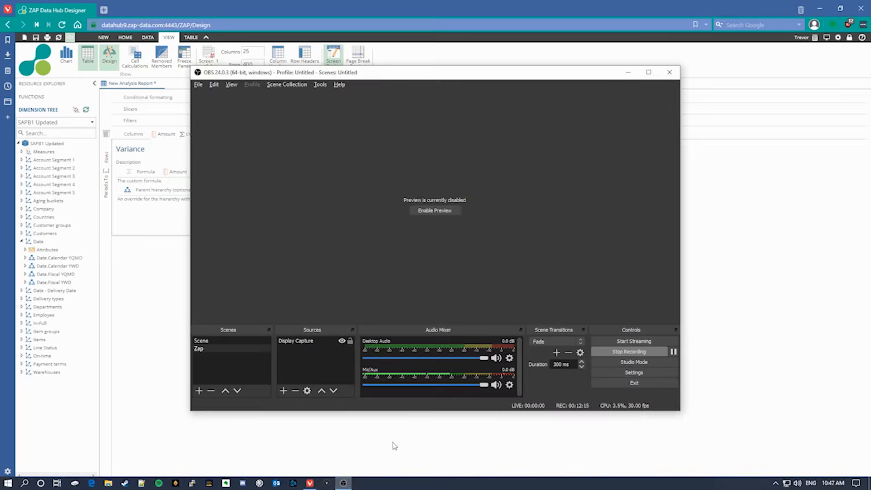
{"action": "left_click", "coordinate": [673, 352]}
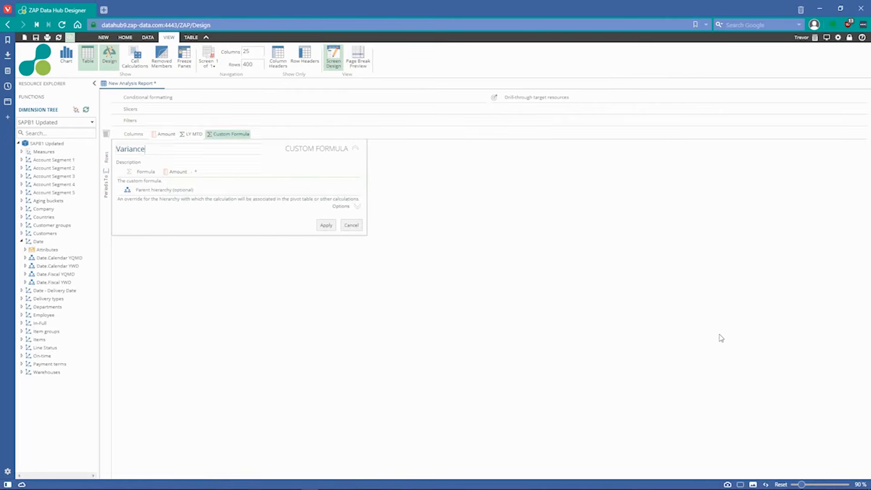
Complete the Variance formula as Amount minus a reference to LY MTD and apply it
{"action": "left_click", "coordinate": [186, 174]}
{"action": "mouse_move", "coordinate": [191, 176]}
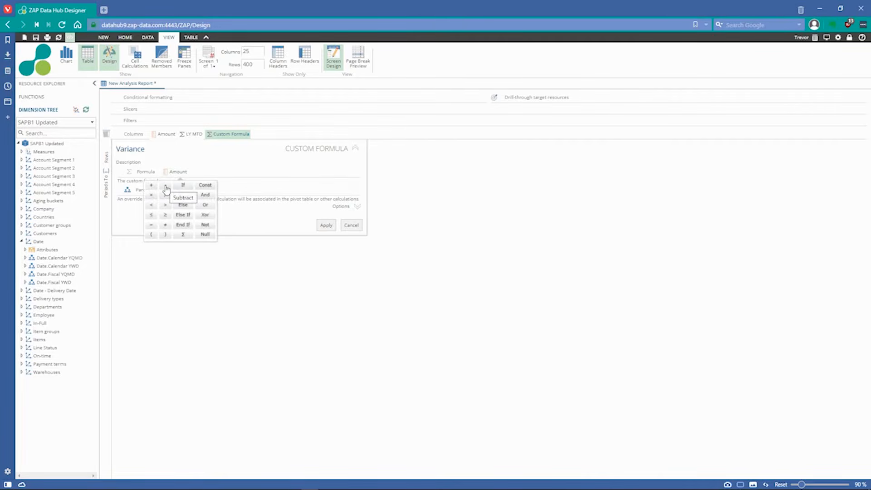
{"action": "left_click", "coordinate": [167, 189]}
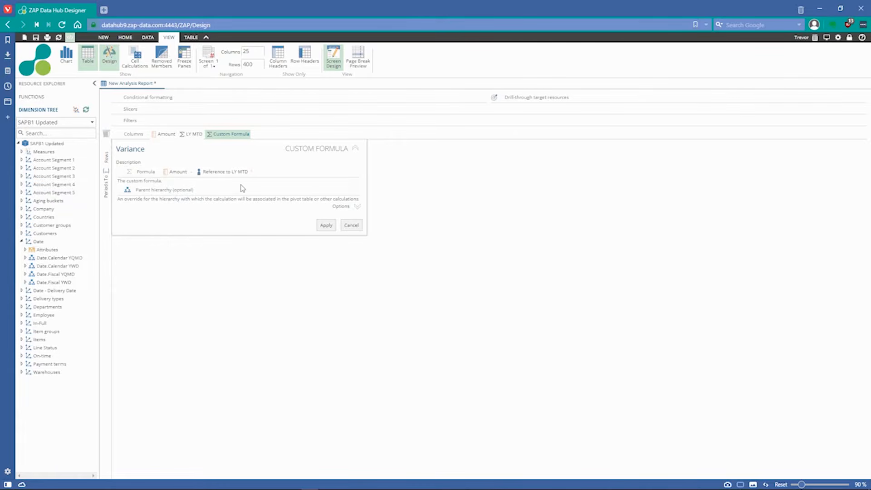
{"action": "left_click", "coordinate": [327, 226]}
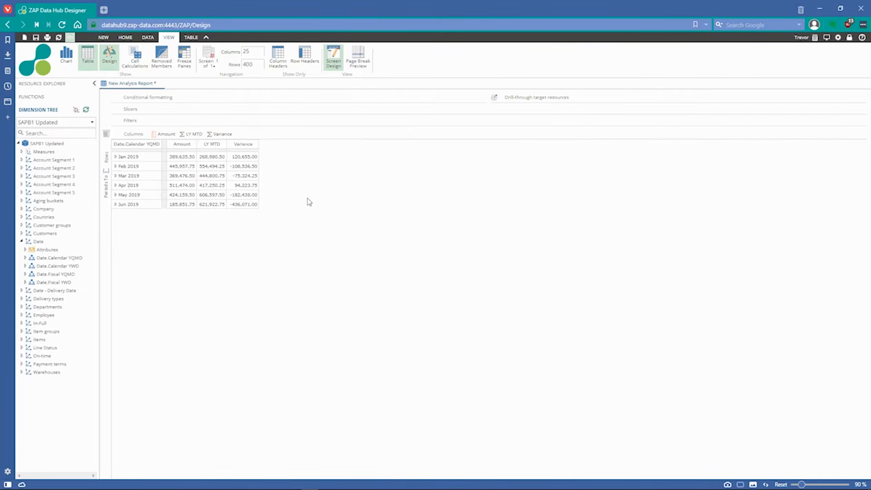
Add a custom formula column named Var % that divides the reference to Variance by Amount
{"action": "left_click_drag", "start_coordinate": [223, 138], "coordinate": [249, 137]}
{"action": "left_click", "coordinate": [245, 134]}
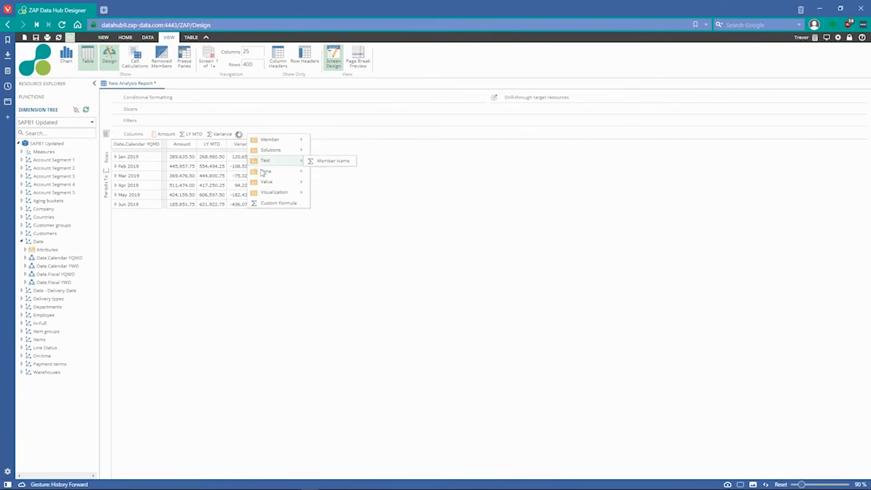
{"action": "left_click", "coordinate": [277, 204]}
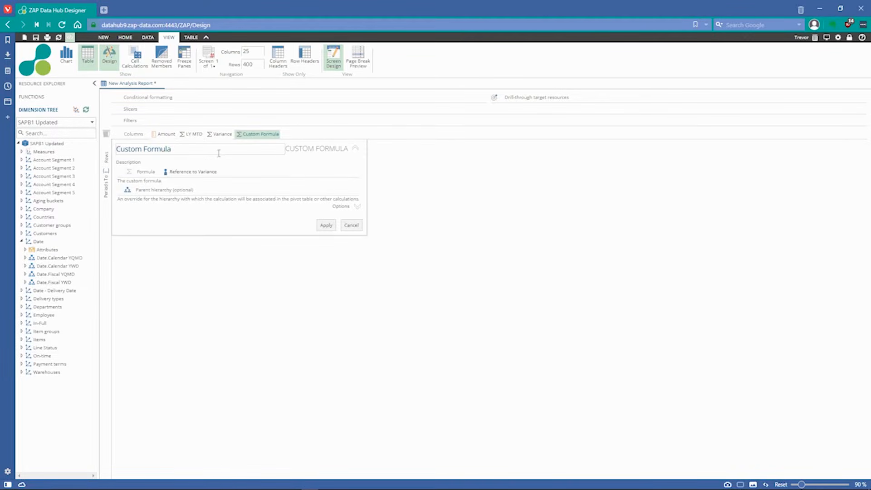
{"action": "left_click", "coordinate": [202, 173]}
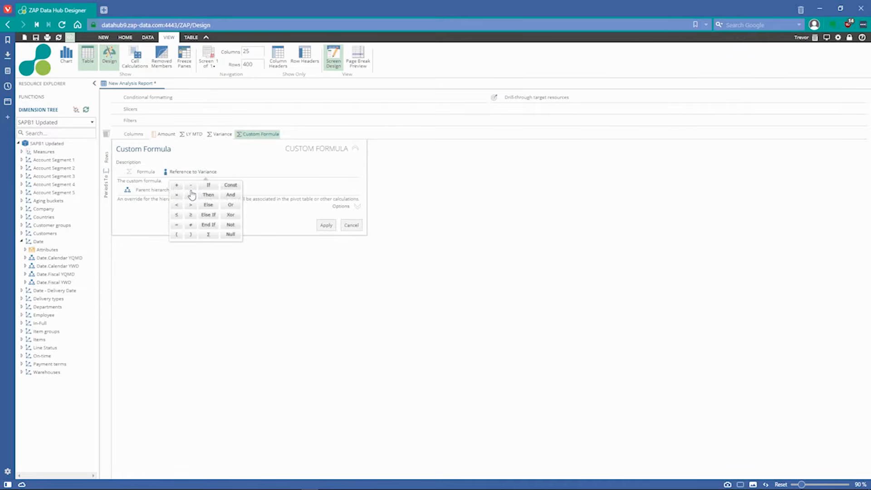
{"action": "left_click", "coordinate": [191, 195]}
{"action": "left_click_drag", "start_coordinate": [166, 136], "coordinate": [240, 173]}
{"action": "left_click_drag", "start_coordinate": [183, 149], "coordinate": [78, 143]}
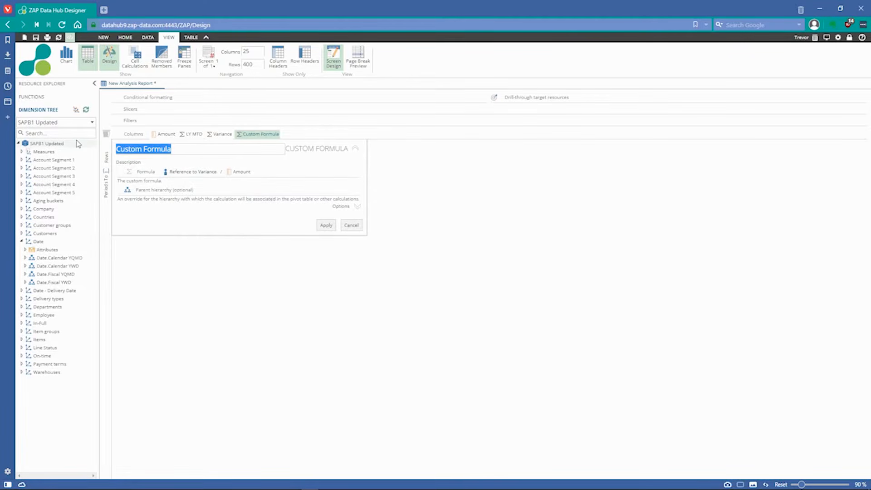
{"action": "type", "text": "Var %"}
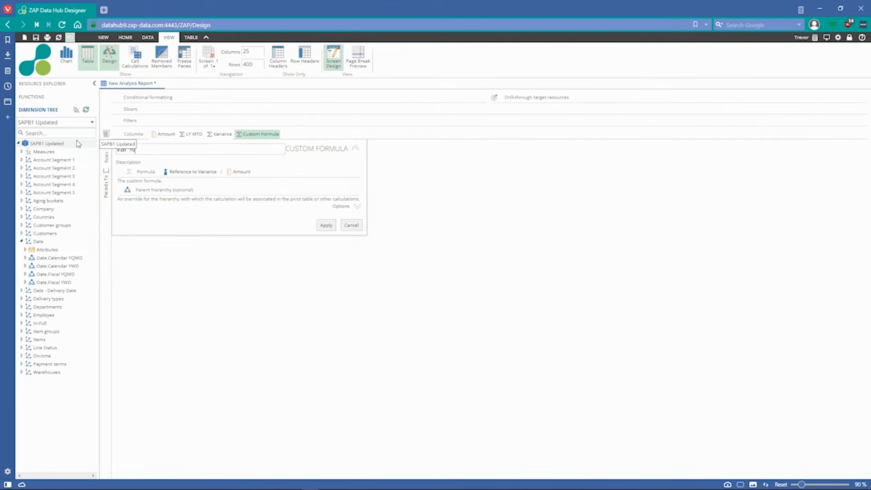
{"action": "left_click", "coordinate": [326, 225]}
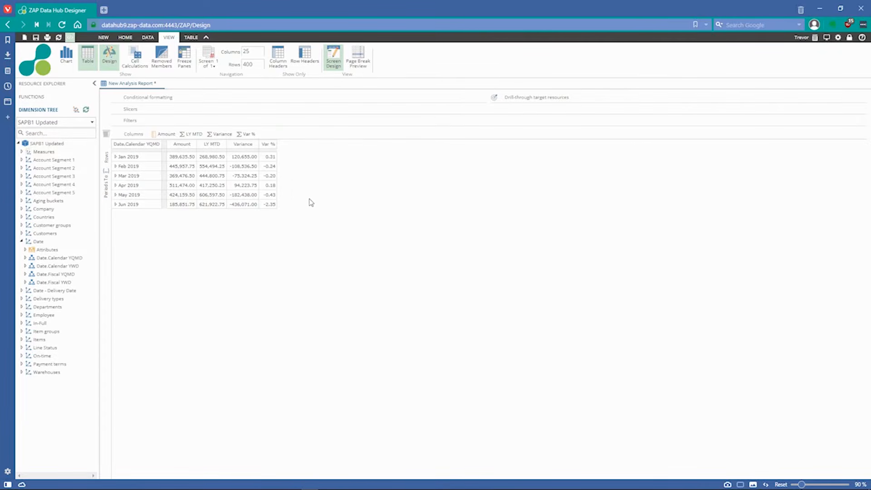
Remove the Variance calculation from the report's columns and select the Var % column in the table
{"action": "left_click_drag", "start_coordinate": [223, 138], "coordinate": [109, 139]}
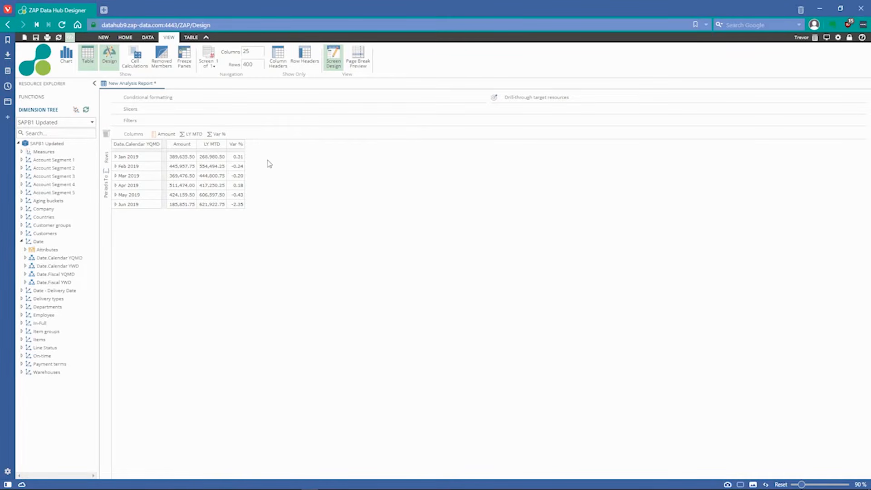
{"action": "left_click", "coordinate": [238, 154]}
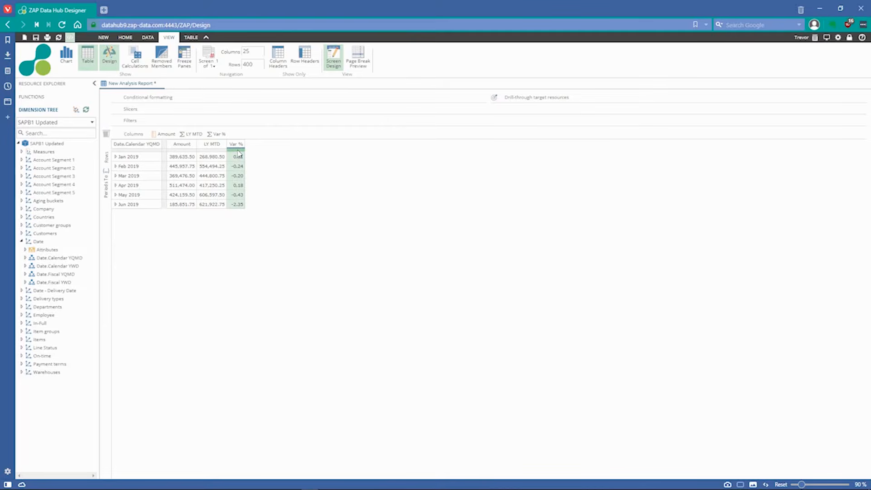
Change the Var % column's number style to Percent
{"action": "left_click", "coordinate": [191, 37]}
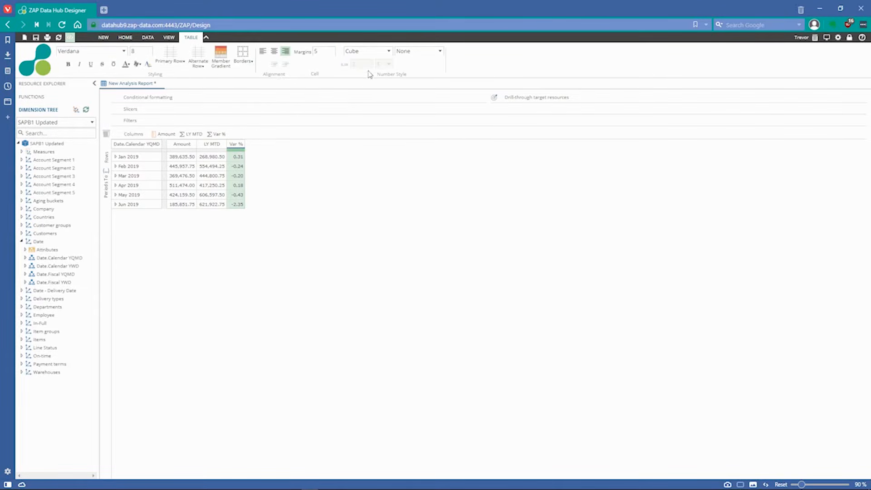
{"action": "left_click", "coordinate": [389, 51]}
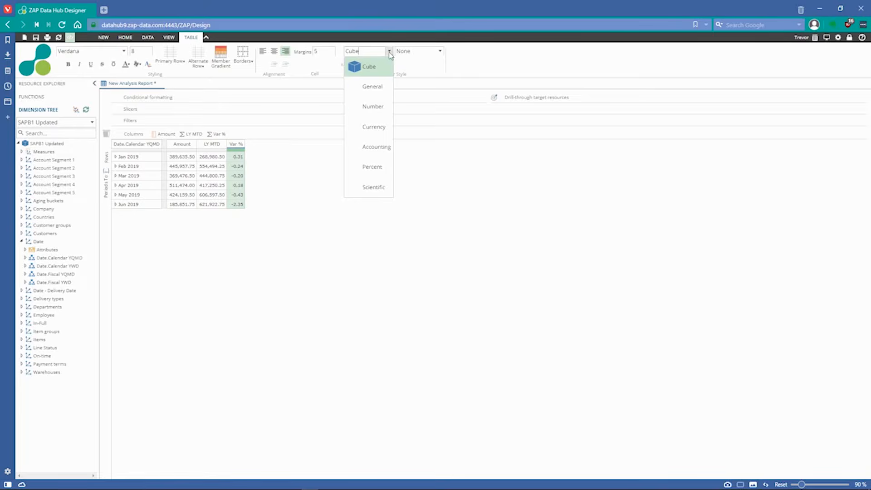
{"action": "left_click", "coordinate": [375, 171]}
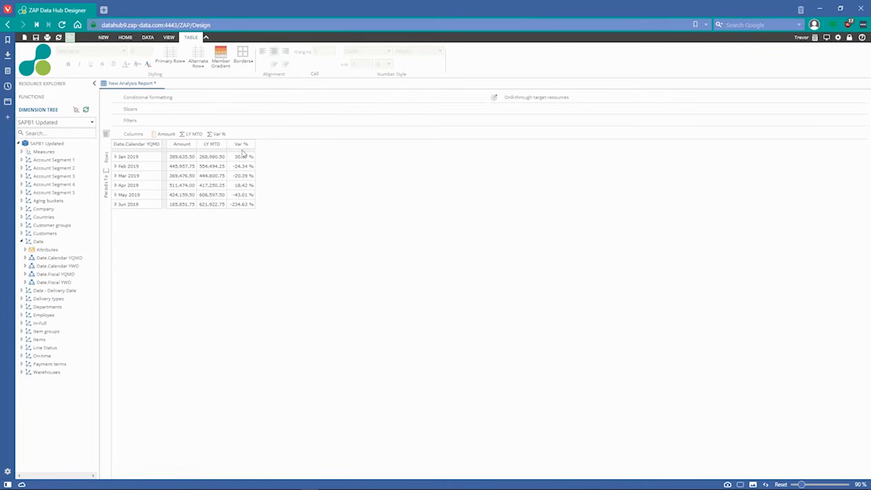
Add a Less Than conditional format to the Var % column with a red back color and a white fore color
{"action": "left_click", "coordinate": [243, 153]}
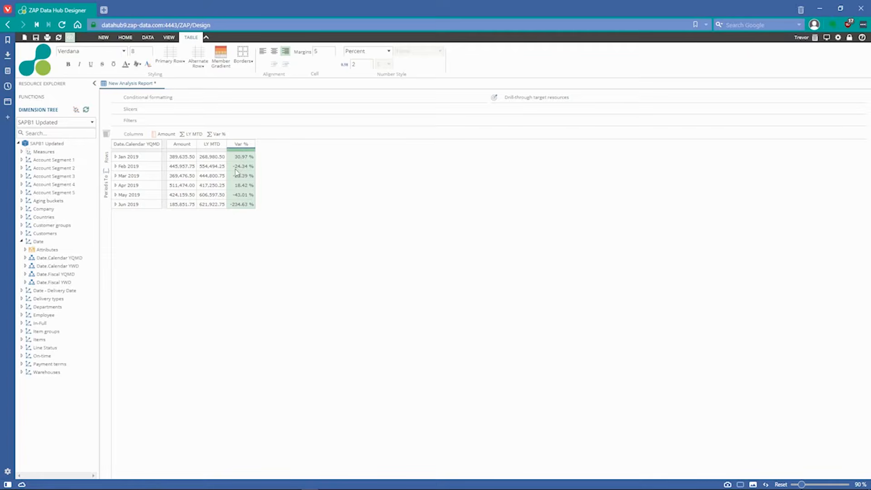
{"action": "left_click", "coordinate": [199, 100]}
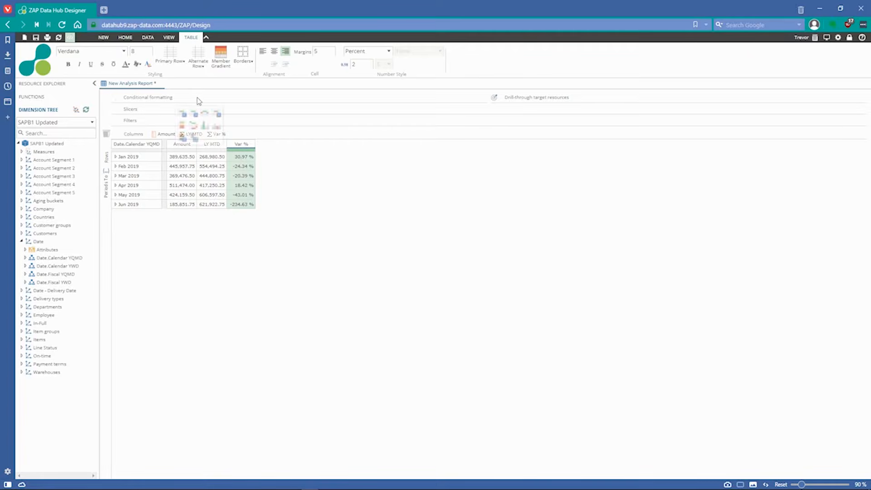
{"action": "left_click", "coordinate": [182, 114]}
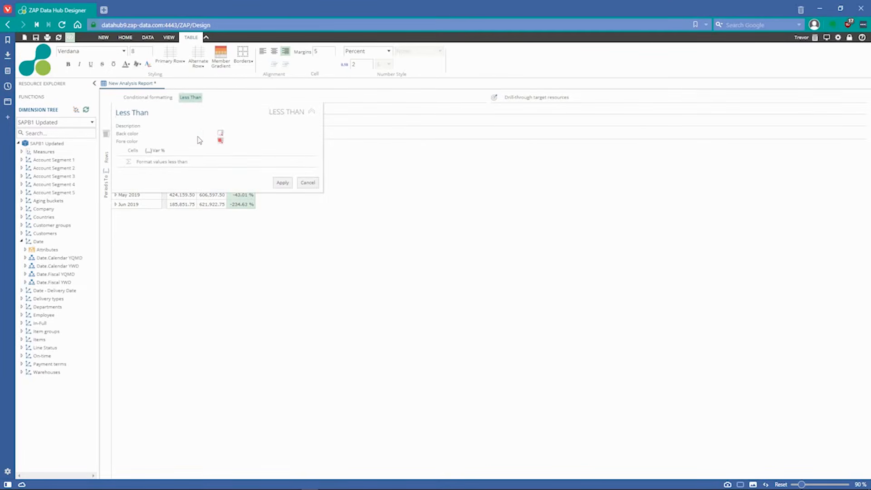
{"action": "left_click", "coordinate": [221, 135]}
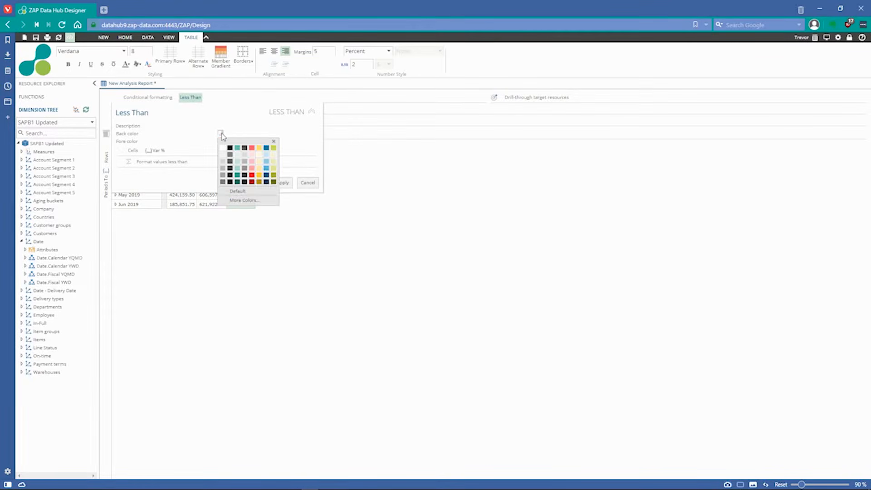
{"action": "left_click", "coordinate": [250, 152]}
{"action": "left_click", "coordinate": [222, 142]}
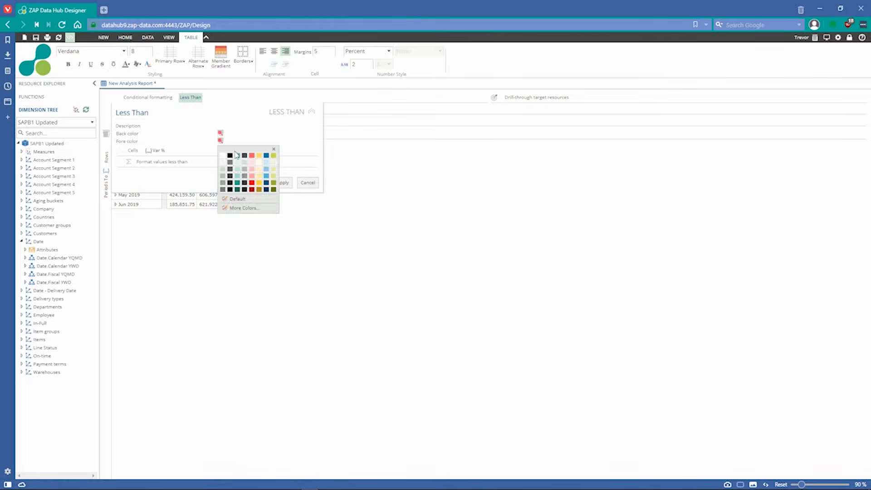
{"action": "left_click", "coordinate": [220, 158]}
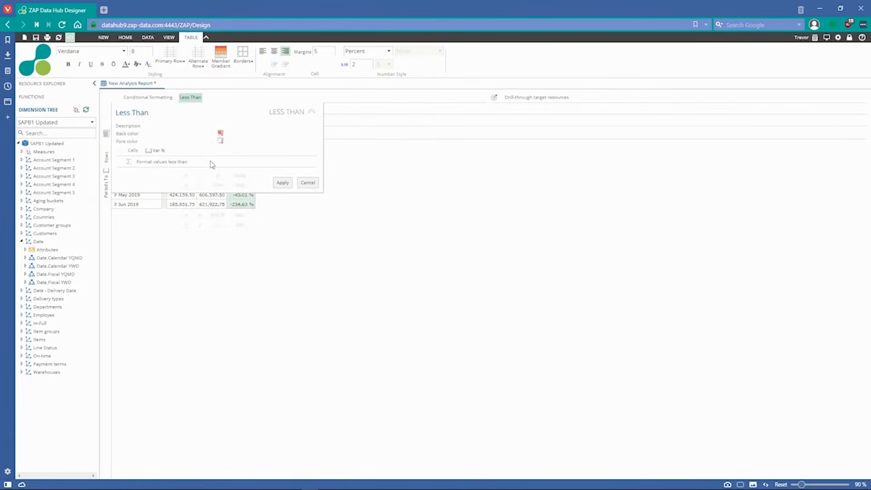
{"action": "left_click", "coordinate": [223, 164]}
{"action": "left_click", "coordinate": [283, 183]}
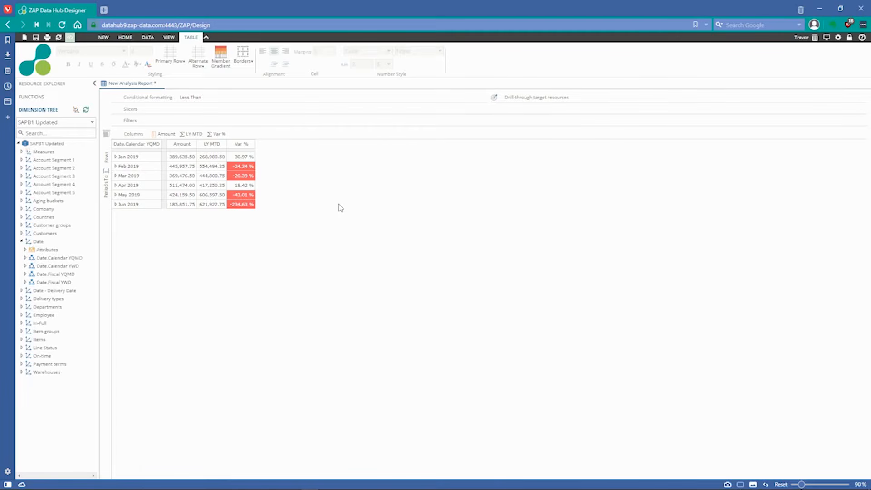
Show the chart alongside the table and assign the Var % series to Vertical Axis #2
{"action": "left_click", "coordinate": [170, 37]}
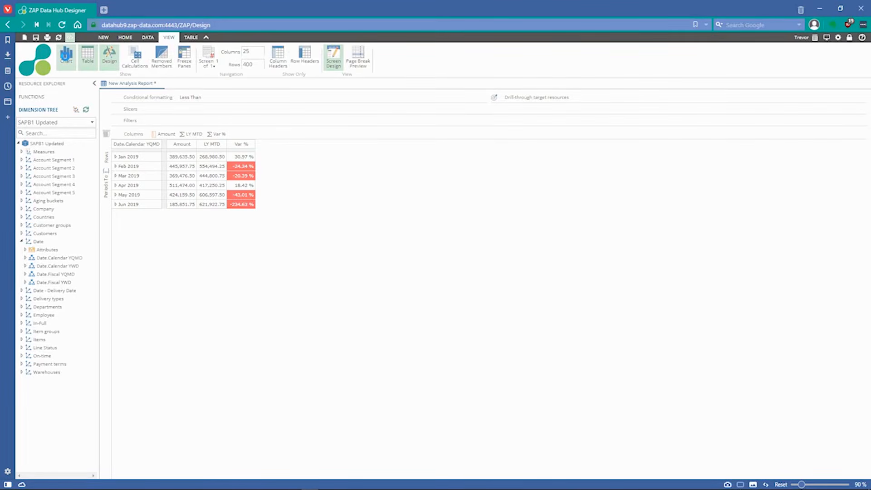
{"action": "left_click", "coordinate": [67, 54]}
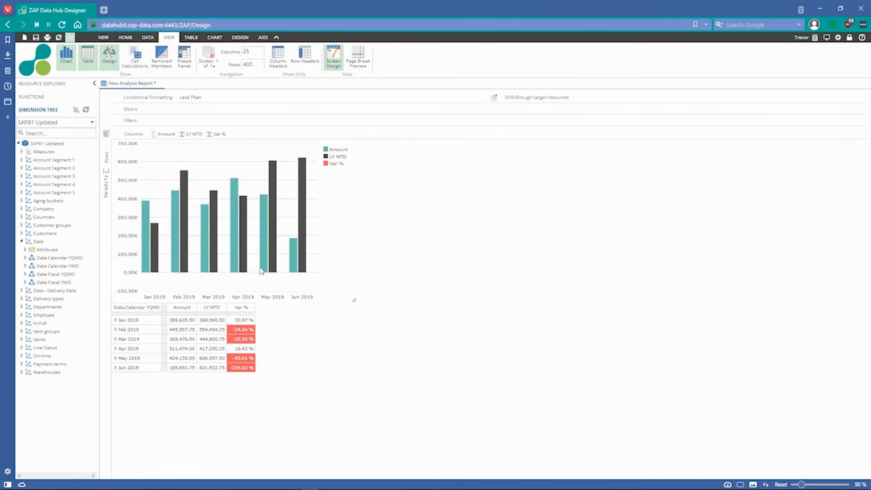
{"action": "left_click", "coordinate": [241, 308]}
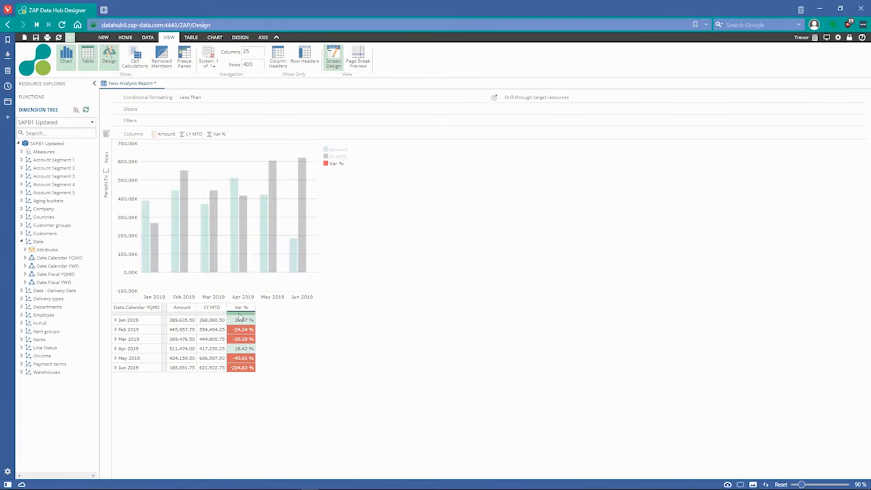
{"action": "left_click", "coordinate": [214, 38]}
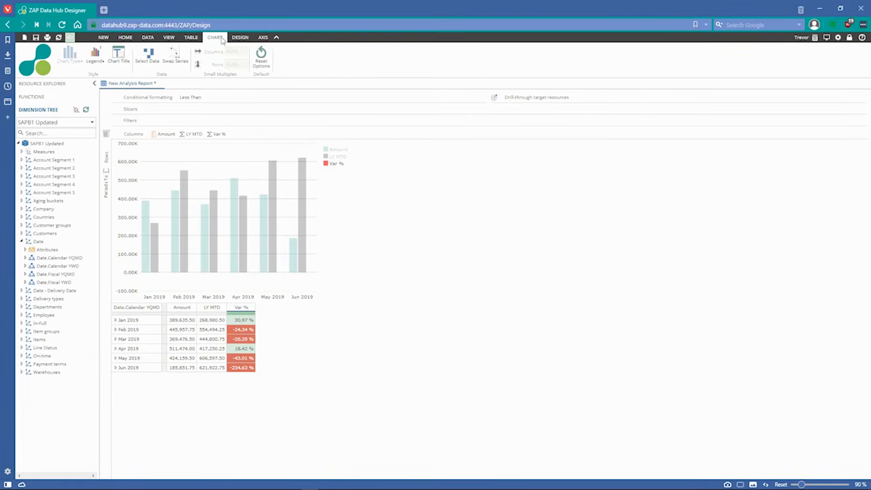
{"action": "left_click", "coordinate": [233, 38]}
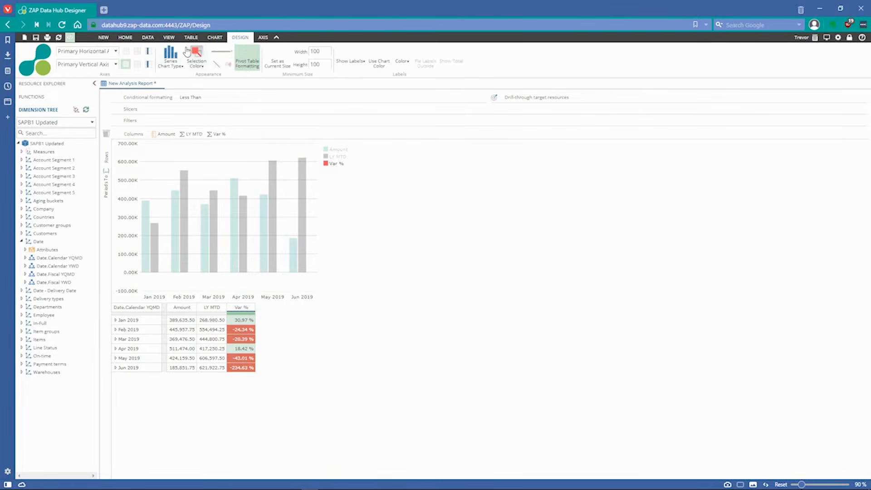
{"action": "left_click", "coordinate": [116, 64]}
{"action": "left_click", "coordinate": [77, 90]}
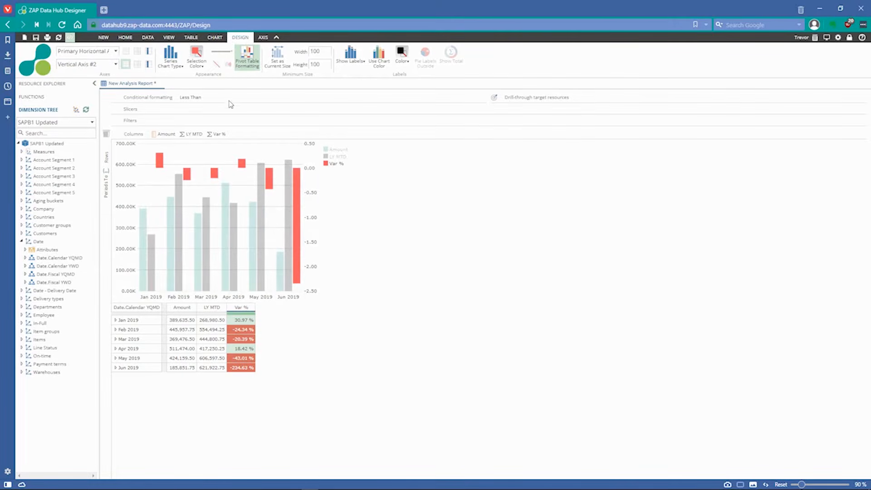
Change the Var % series chart type to a smoothed line and deselect the series
{"action": "left_click", "coordinate": [172, 59]}
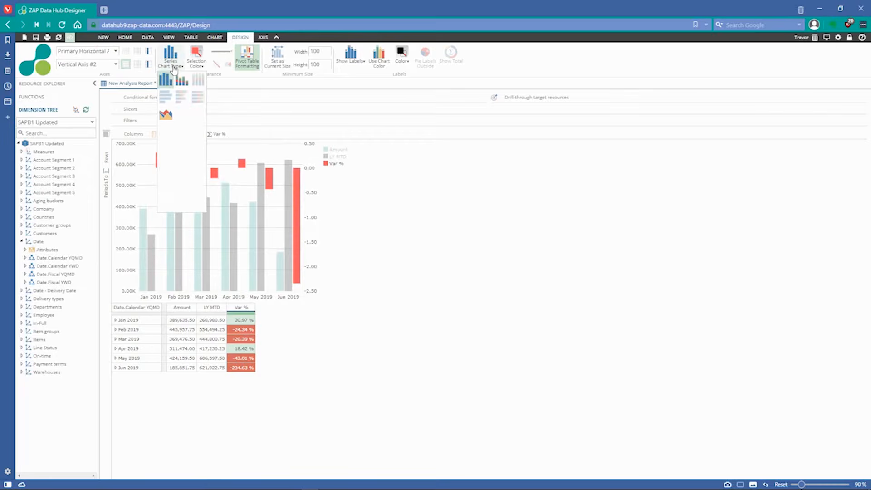
{"action": "left_click", "coordinate": [182, 131]}
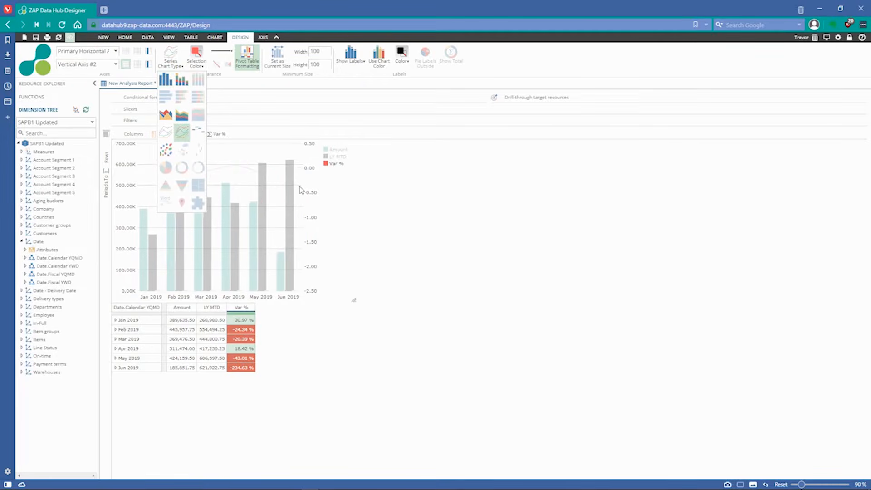
{"action": "left_click", "coordinate": [422, 264]}
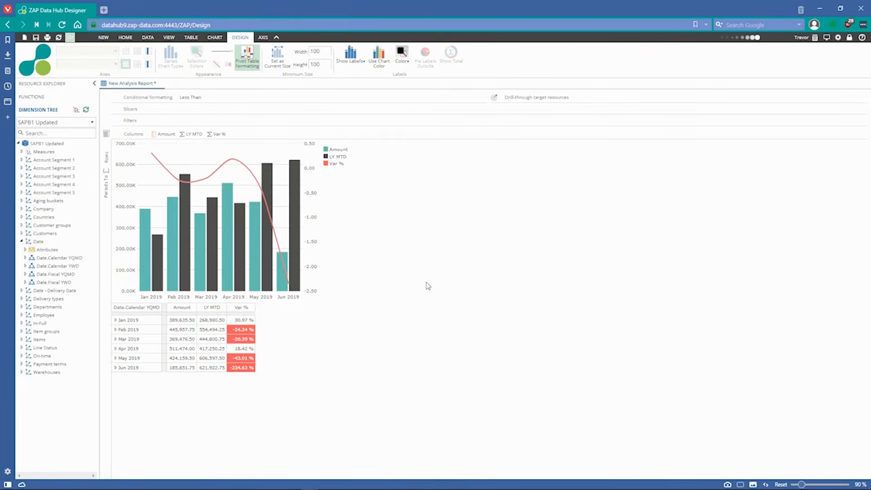
Hide the table so only the chart remains, and save the report as Cost Report in the personal folder
{"action": "left_click", "coordinate": [169, 38]}
{"action": "left_click", "coordinate": [88, 56]}
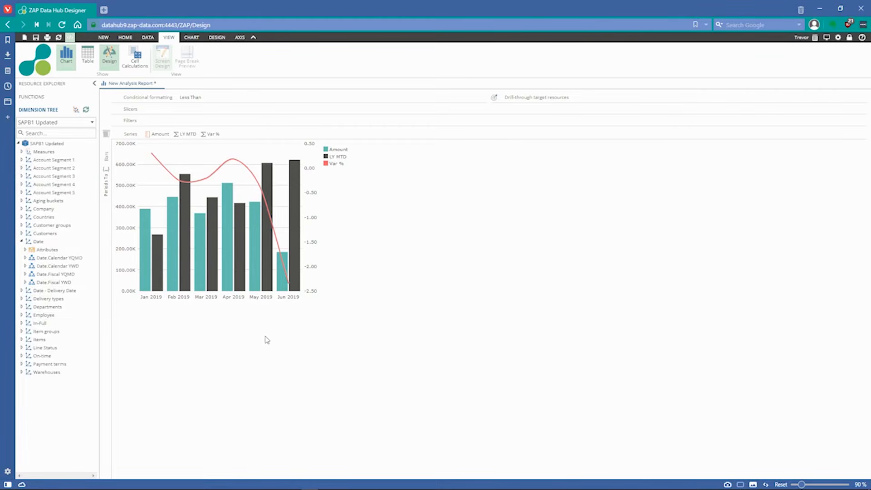
{"action": "left_click", "coordinate": [35, 38]}
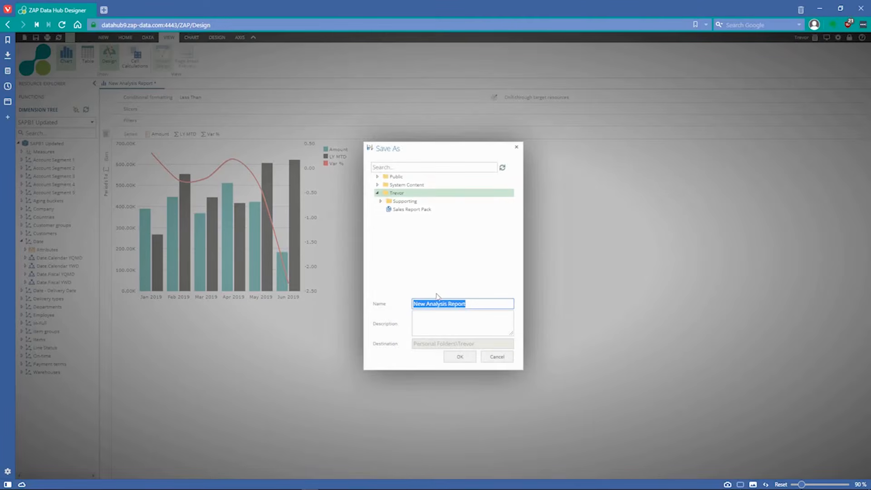
{"action": "type", "text": "Cost"}
{"action": "left_click", "coordinate": [467, 356]}
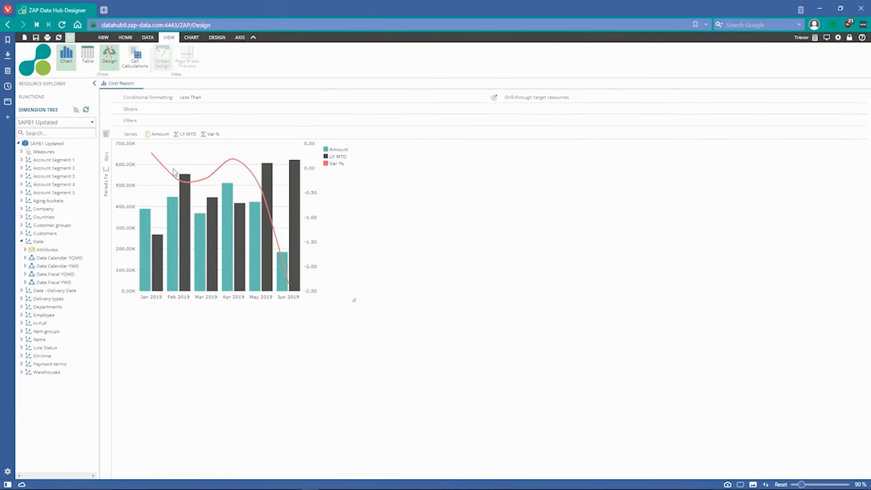
Open the VP Sales dashboard from the Sales folder of Sap B1 Updated in the public solutions resources
{"action": "left_click", "coordinate": [35, 84]}
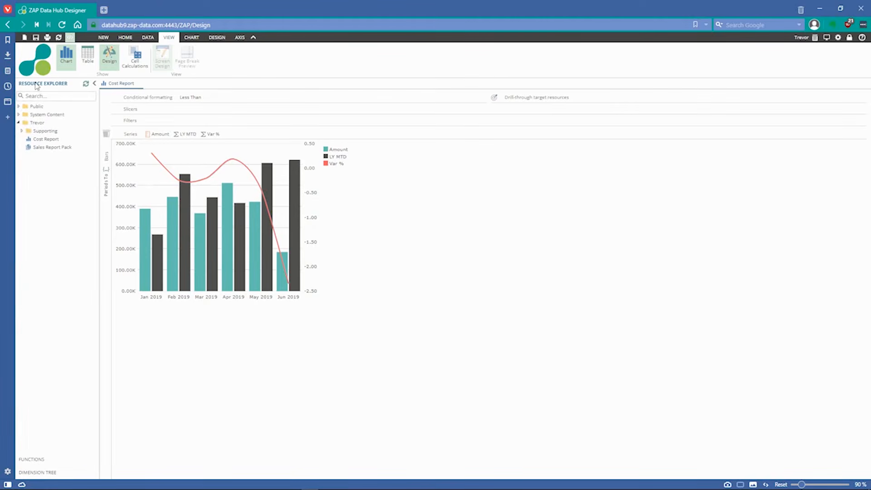
{"action": "left_click", "coordinate": [18, 107]}
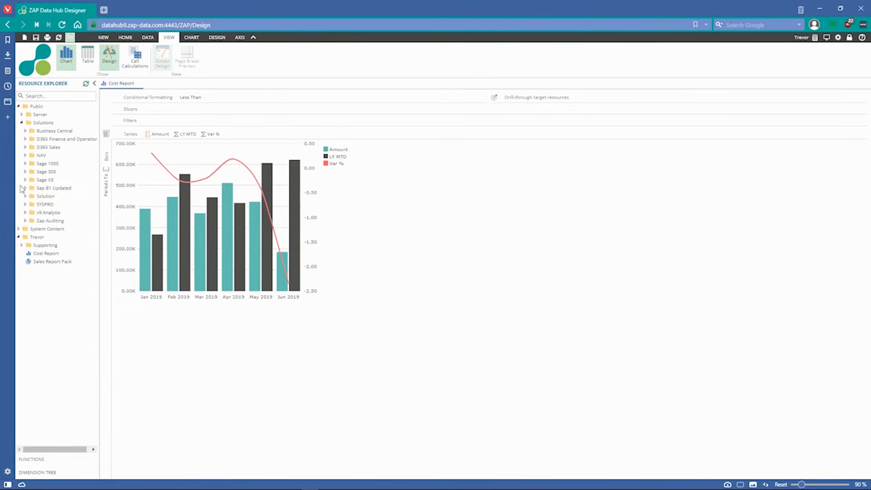
{"action": "left_click", "coordinate": [25, 188]}
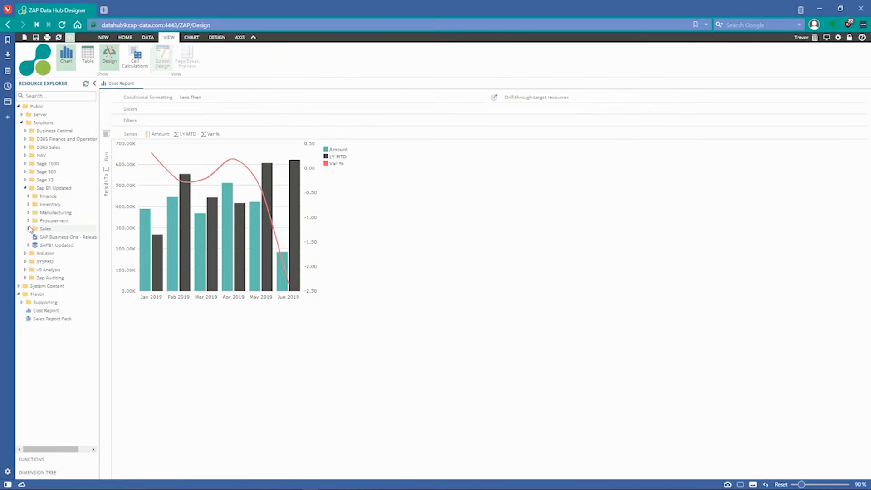
{"action": "left_click", "coordinate": [28, 229]}
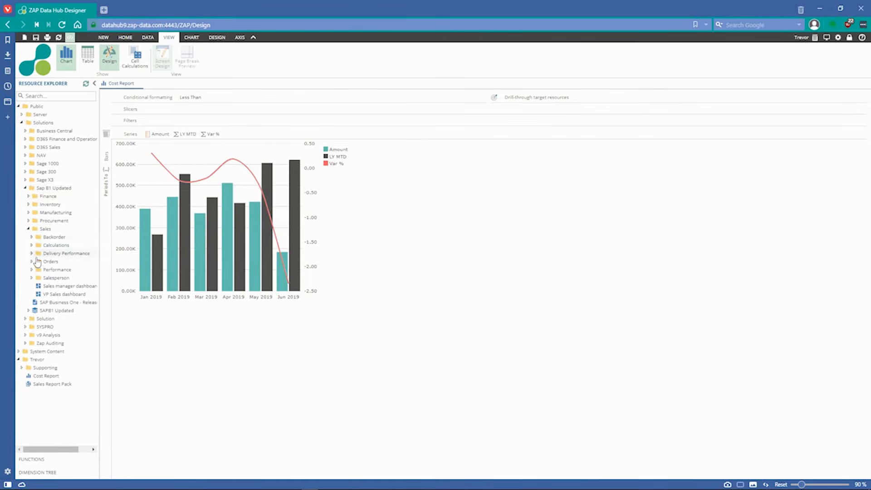
{"action": "double_click", "coordinate": [69, 294]}
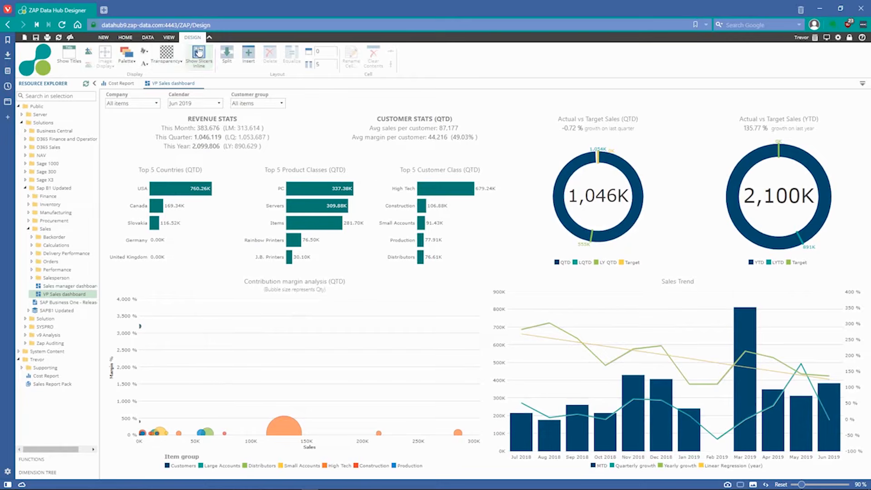
Insert Cost Report before the Contribution margin analysis chart in dashboard design mode and equalize the three cells of that row
{"action": "left_click", "coordinate": [68, 40]}
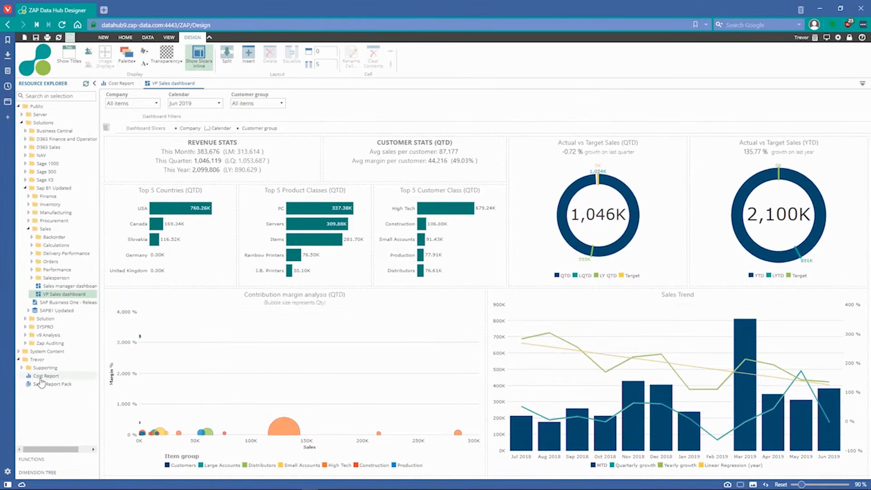
{"action": "left_click_drag", "start_coordinate": [42, 381], "coordinate": [109, 371]}
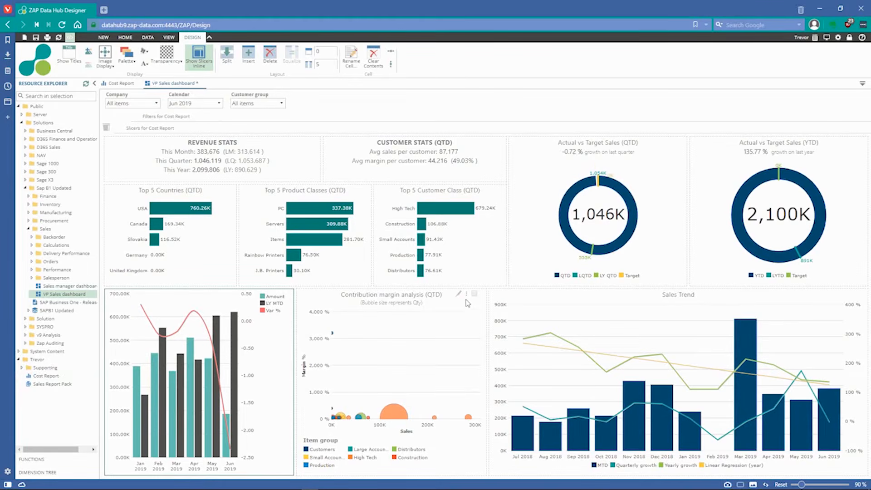
{"action": "left_click", "coordinate": [481, 295]}
{"action": "left_click", "coordinate": [856, 300]}
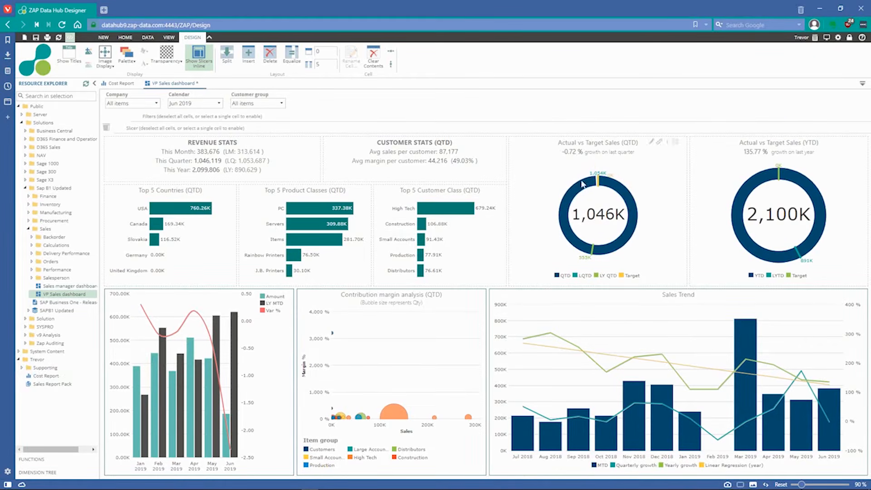
{"action": "left_click", "coordinate": [291, 55]}
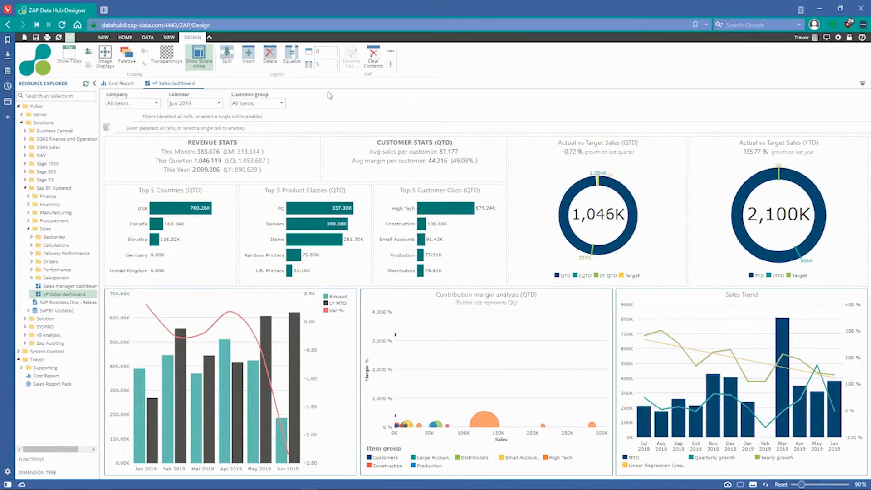
View the VP Sales dashboard in the viewer, and open Sales Report Header from the Sales Report Pack back in the designer
{"action": "left_click", "coordinate": [827, 40]}
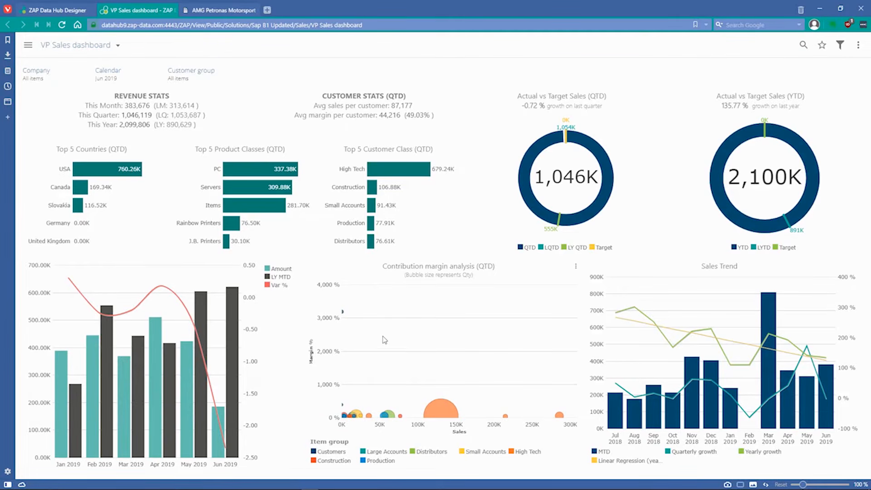
{"action": "mouse_move", "coordinate": [55, 11]}
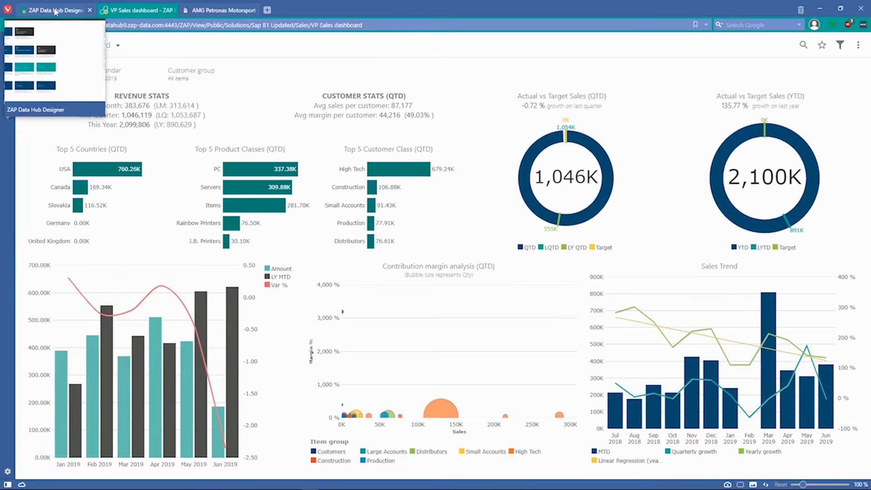
{"action": "left_click", "coordinate": [56, 11]}
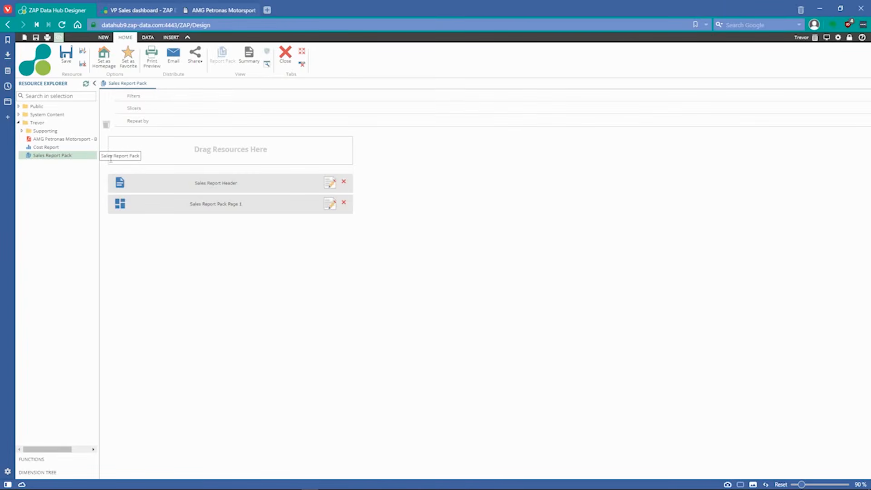
{"action": "left_click", "coordinate": [330, 184]}
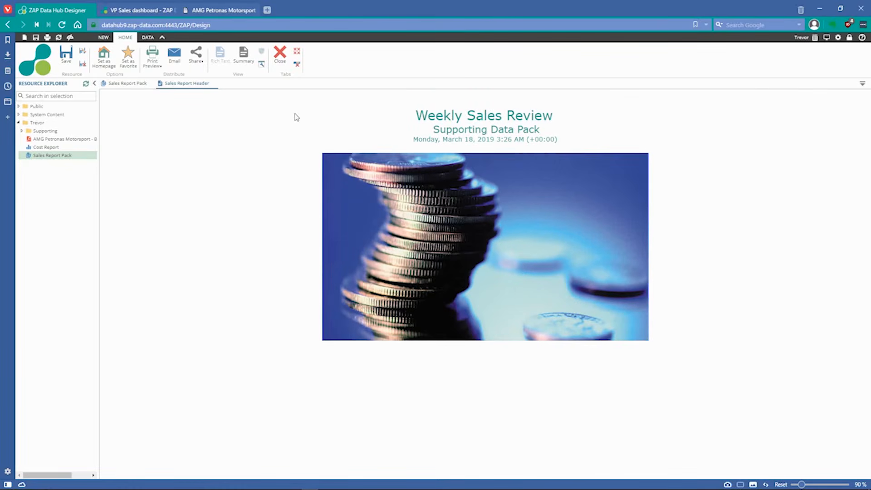
Try a 10pt font size on the word Weekly in the Sales Report Header title in design mode, and close the resource discarding the changes
{"action": "left_click", "coordinate": [70, 37]}
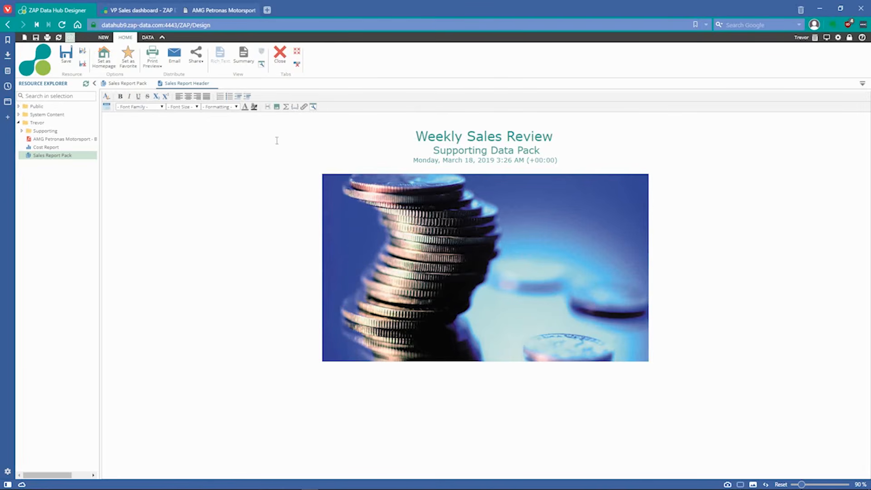
{"action": "left_click", "coordinate": [150, 108]}
{"action": "left_click", "coordinate": [181, 108]}
{"action": "left_click", "coordinate": [220, 112]}
{"action": "double_click", "coordinate": [438, 136]}
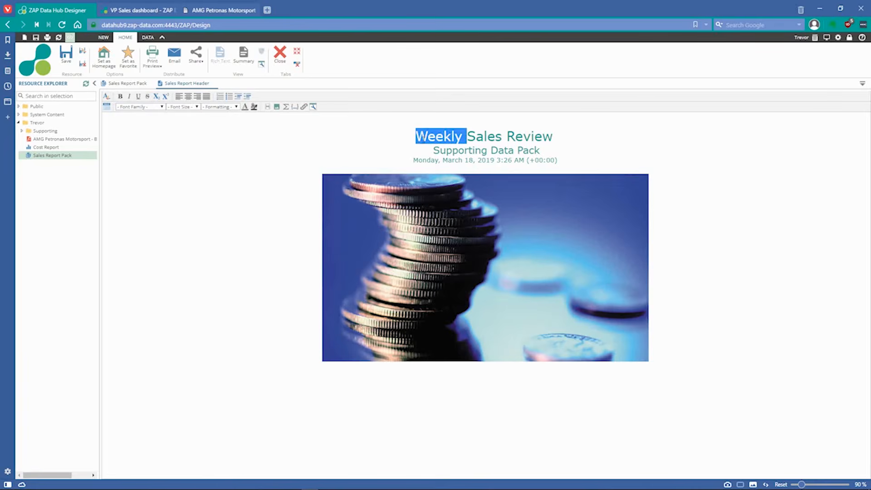
{"action": "left_click", "coordinate": [184, 106]}
{"action": "left_click", "coordinate": [175, 128]}
{"action": "left_click", "coordinate": [300, 148]}
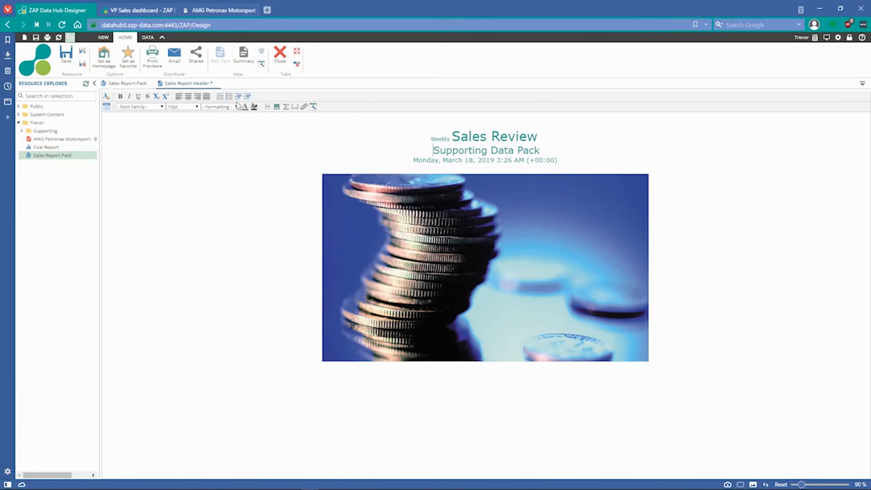
{"action": "left_click", "coordinate": [215, 83]}
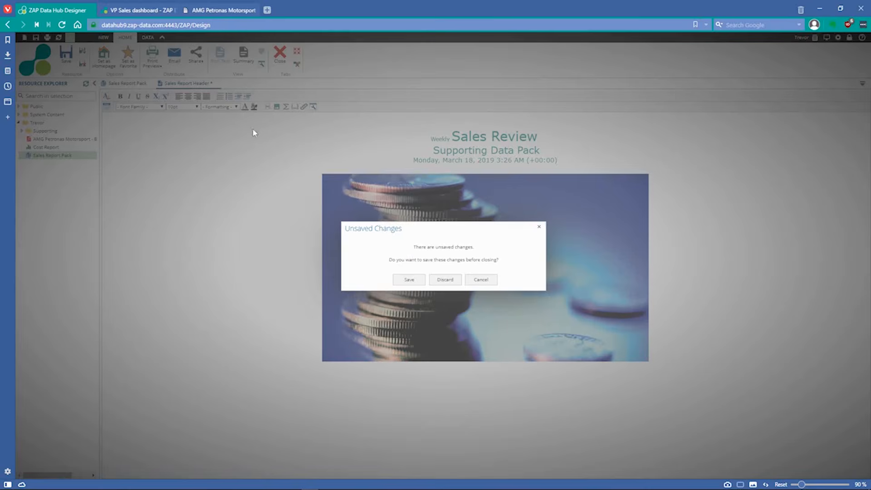
{"action": "left_click", "coordinate": [440, 279]}
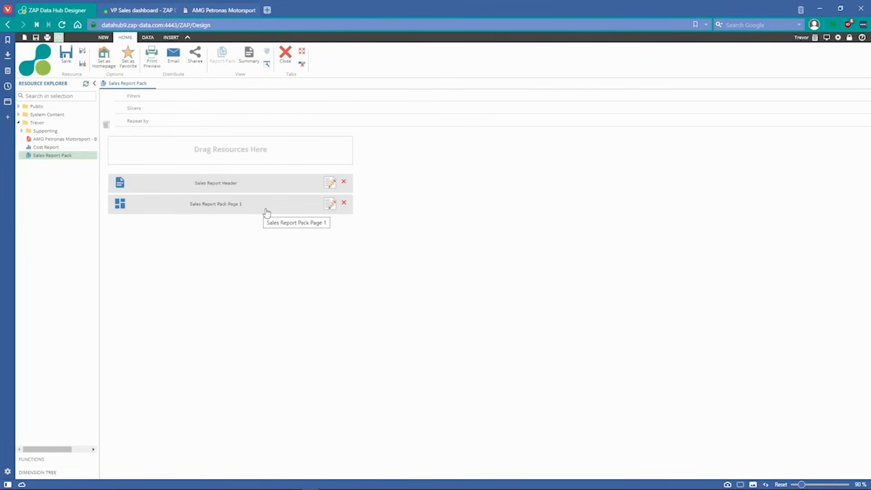
View Sales Report Pack Page 1 from the pack and close it, and examine both pages of the Sales Report Pack in print preview
{"action": "left_click", "coordinate": [331, 208]}
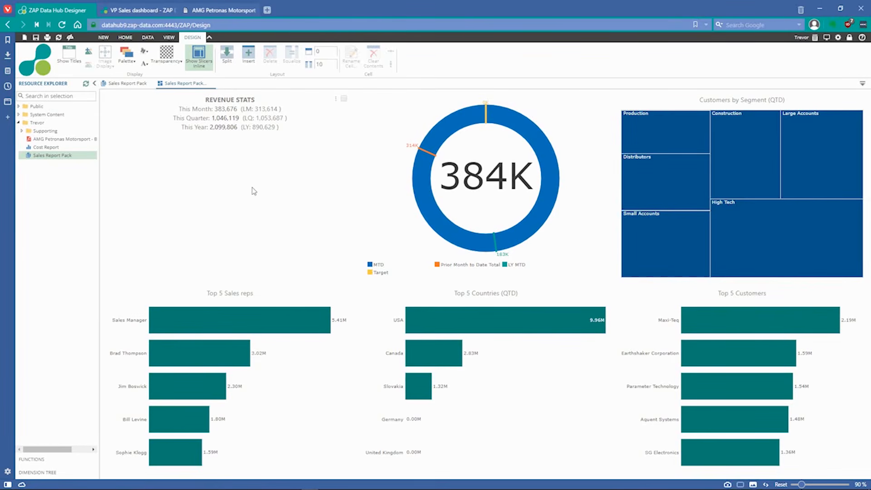
{"action": "left_click", "coordinate": [212, 85]}
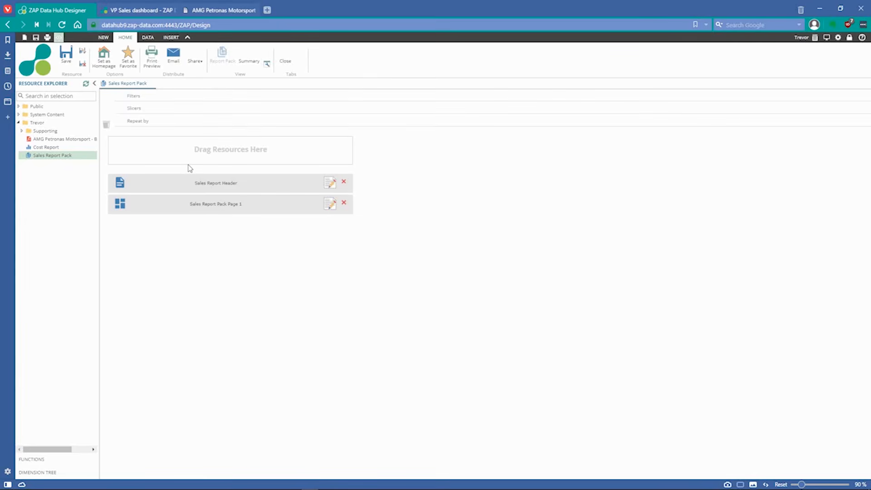
{"action": "left_click", "coordinate": [155, 67]}
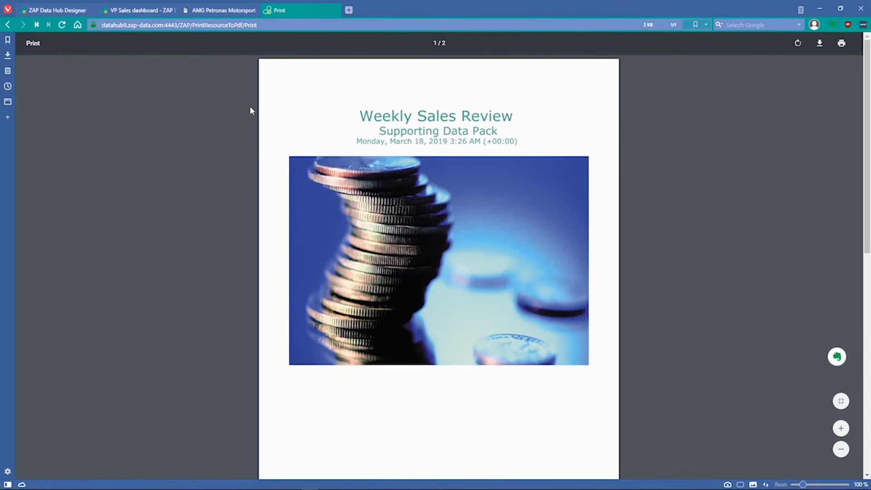
{"action": "scroll", "coordinate": [266, 243], "scroll_direction": "down", "scroll_amount": 1}
{"action": "scroll", "coordinate": [265, 242], "scroll_direction": "up", "scroll_amount": 1}
{"action": "scroll", "coordinate": [491, 270], "scroll_direction": "down", "scroll_amount": 5}
{"action": "scroll", "coordinate": [490, 270], "scroll_direction": "up", "scroll_amount": 3}
{"action": "scroll", "coordinate": [491, 266], "scroll_direction": "down", "scroll_amount": 8}
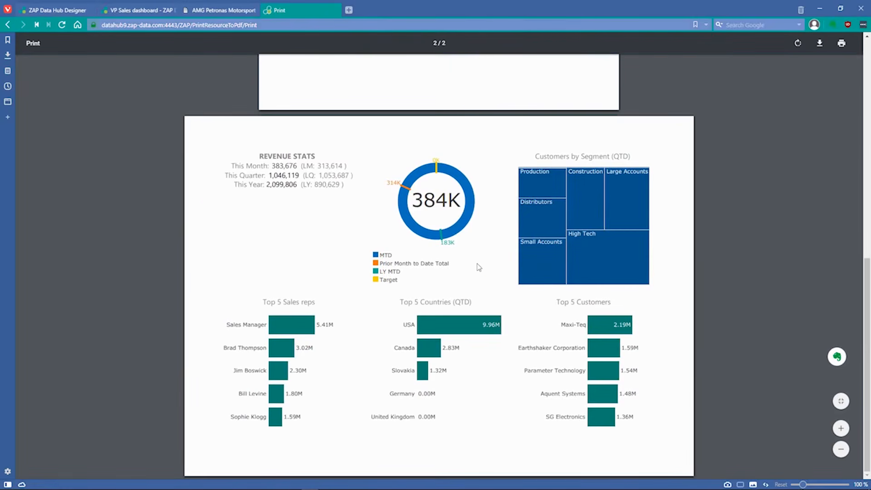